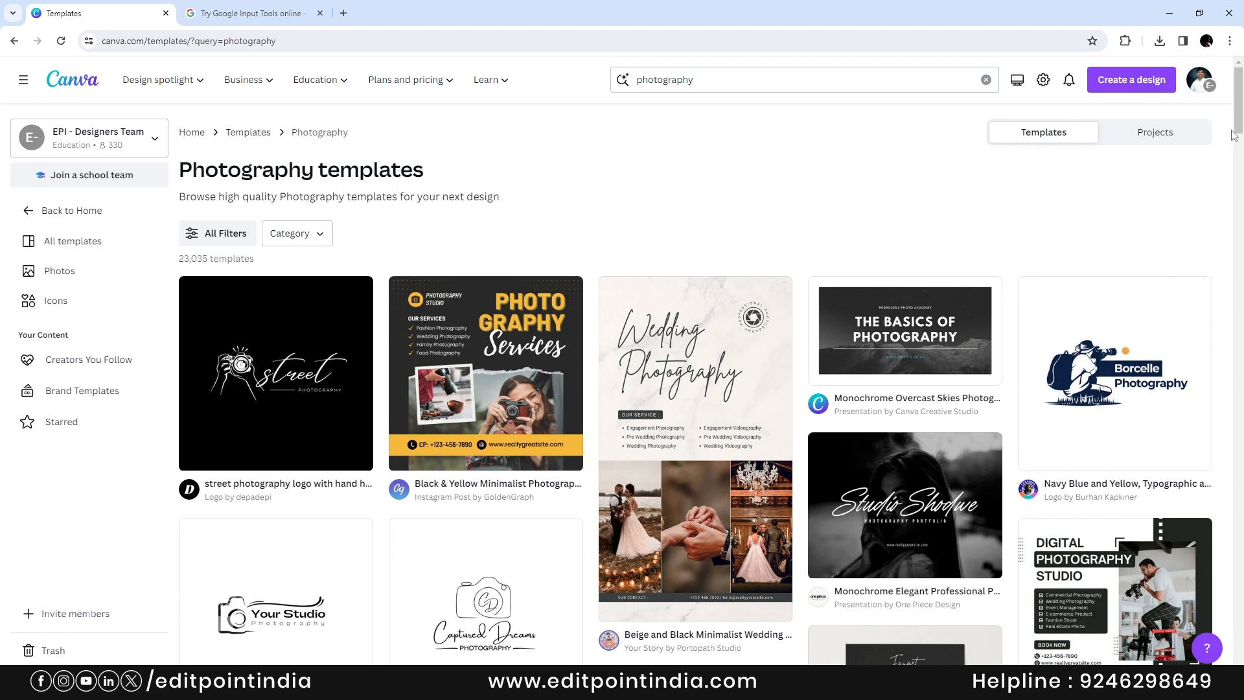
- Browse the 23,035 photography template results, including the black-and-yellow Photography Services post
{"action": "mouse_move", "coordinate": [1242, 123]}
{"action": "left_mouse_down"}
{"action": "mouse_move", "coordinate": [1241, 262]}
{"action": "mouse_move", "coordinate": [1242, 123]}
{"action": "left_mouse_up"}
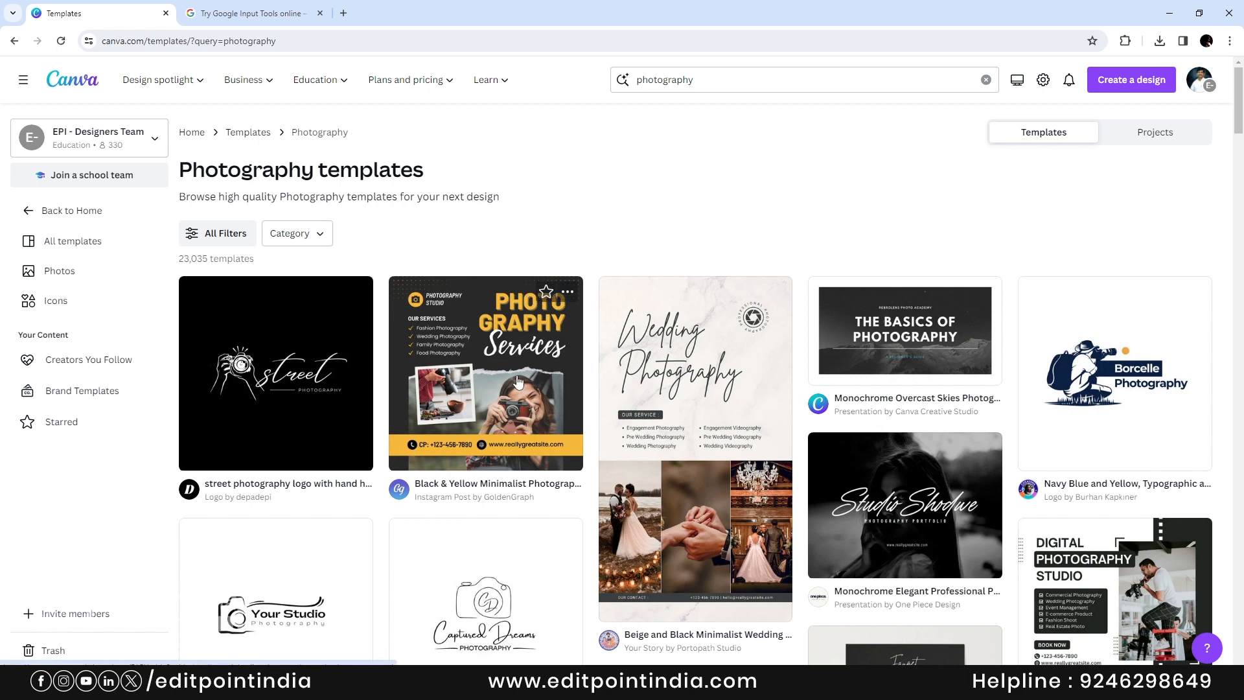
{"action": "left_click", "coordinate": [1132, 90]}
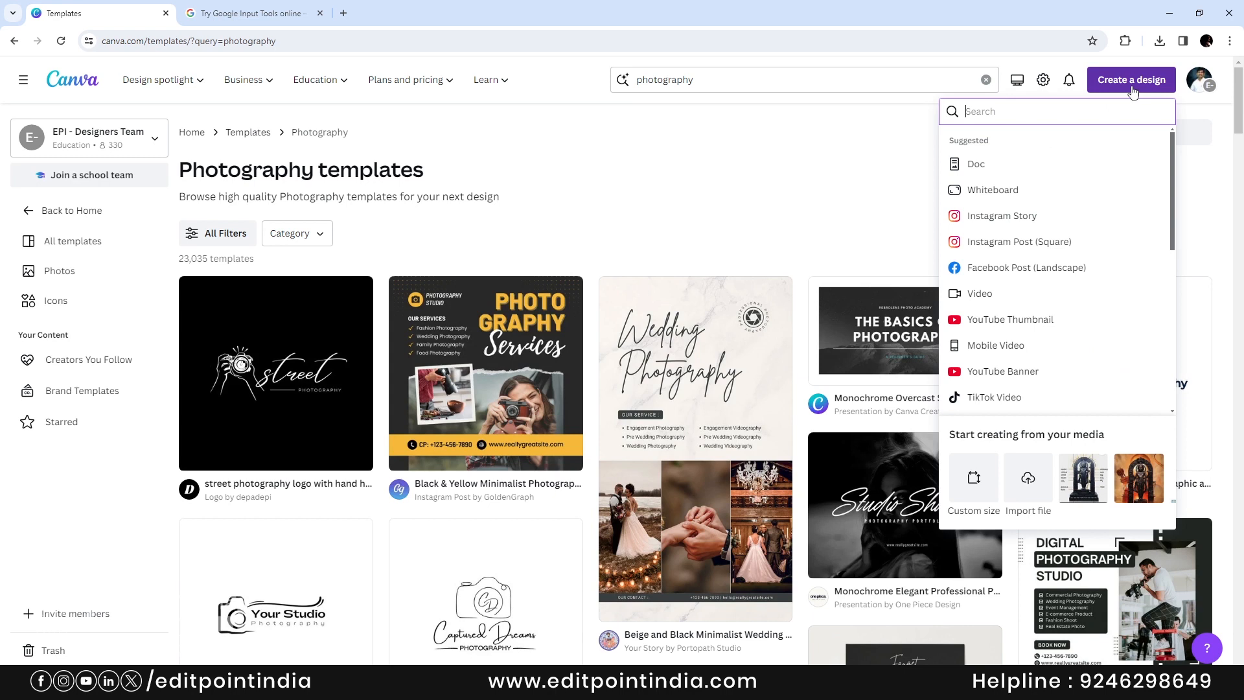
- Create a blank square Instagram post and apply the Black & Yellow Minimalist Photography Service template
{"action": "left_click", "coordinate": [1067, 246]}
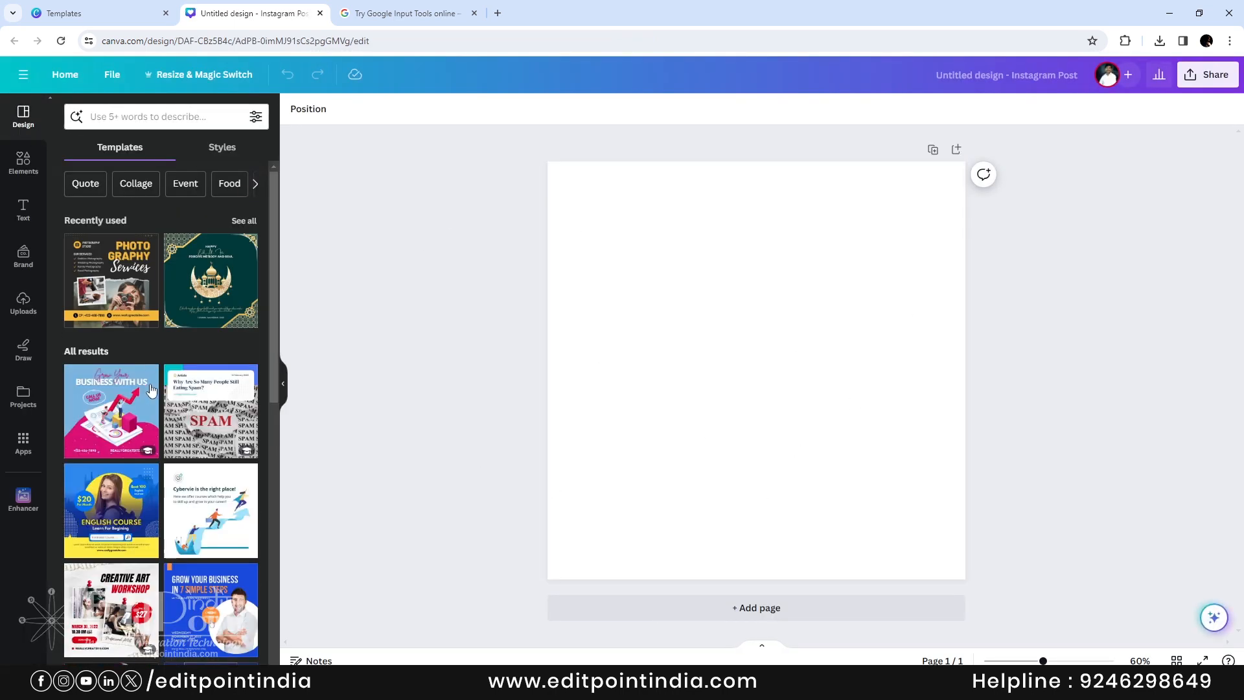
{"action": "left_click", "coordinate": [149, 119]}
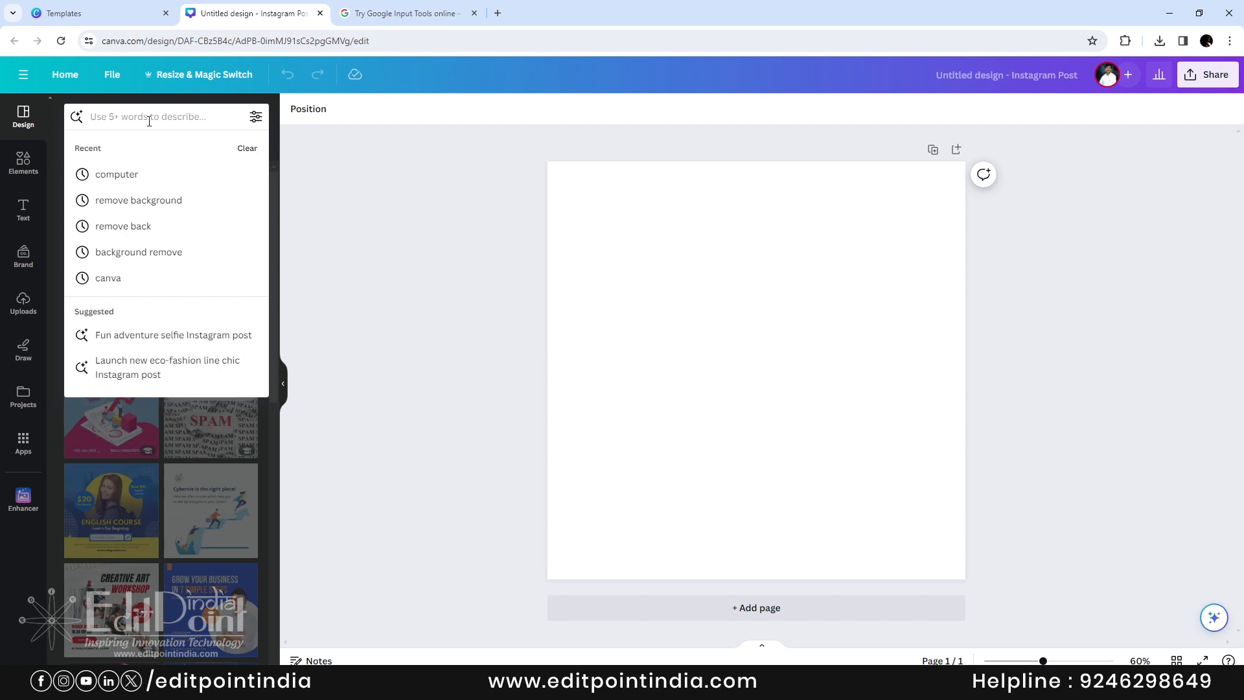
{"action": "type", "text": "photogra"}
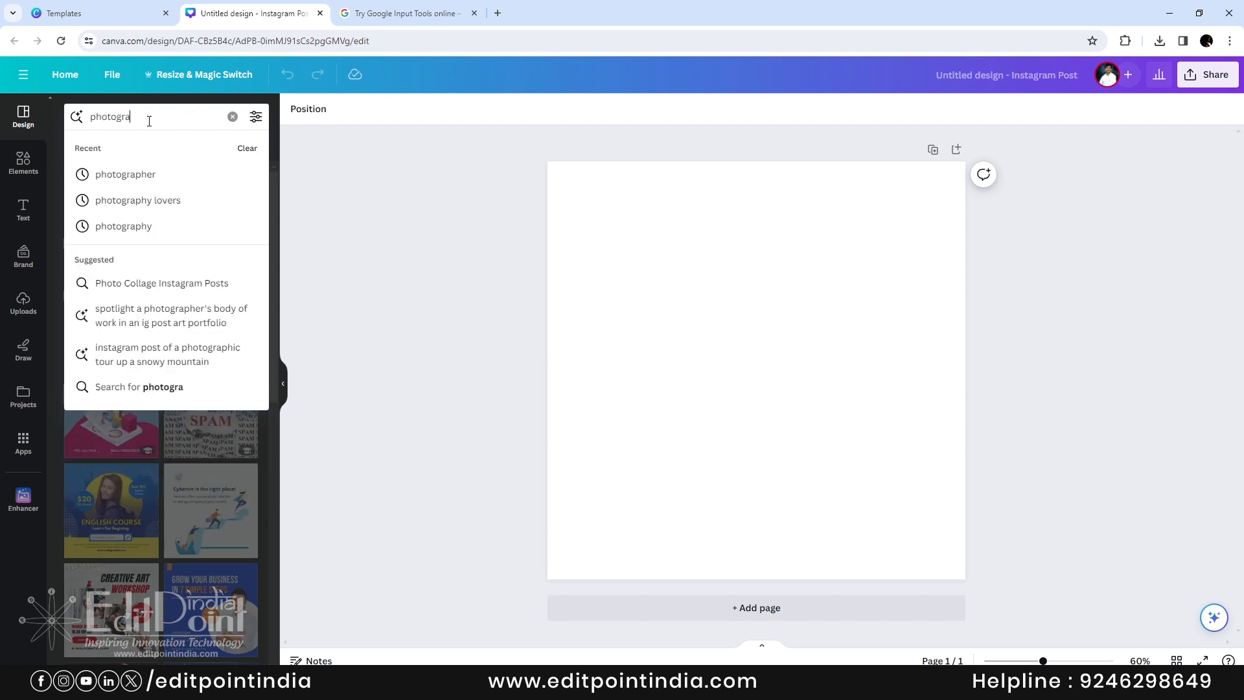
{"action": "type", "text": "phy"}
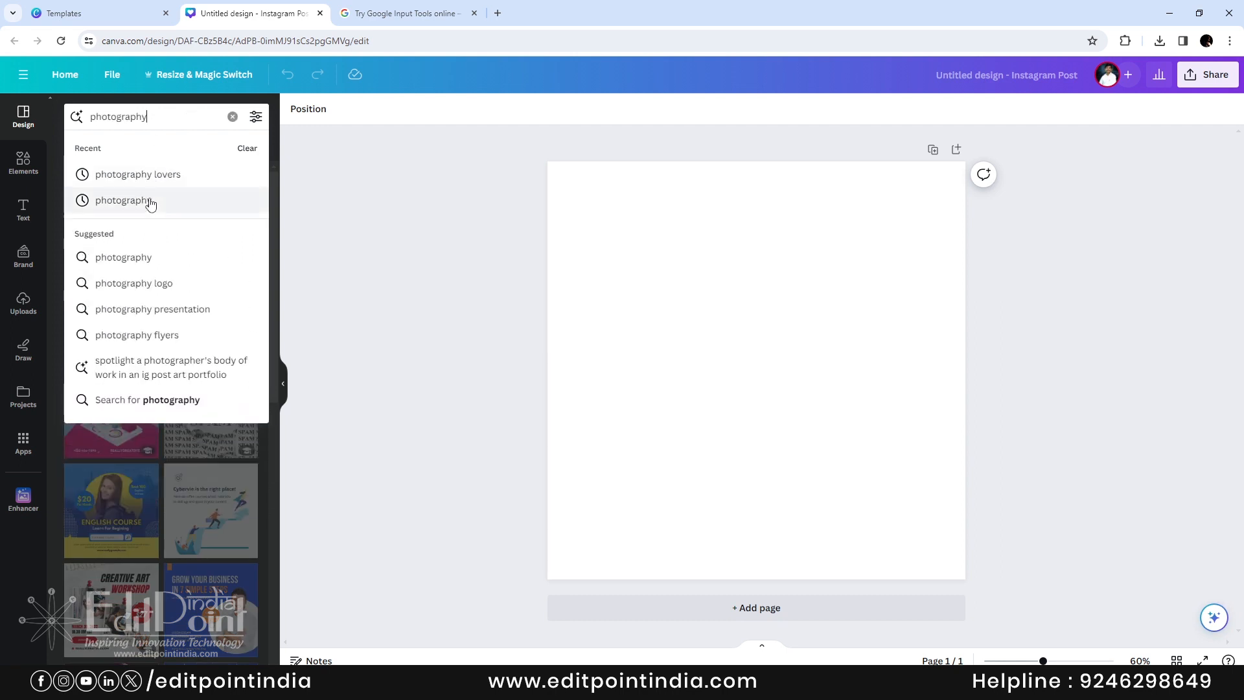
{"action": "left_click", "coordinate": [151, 202]}
{"action": "left_click_drag", "start_coordinate": [270, 263], "coordinate": [273, 409]}
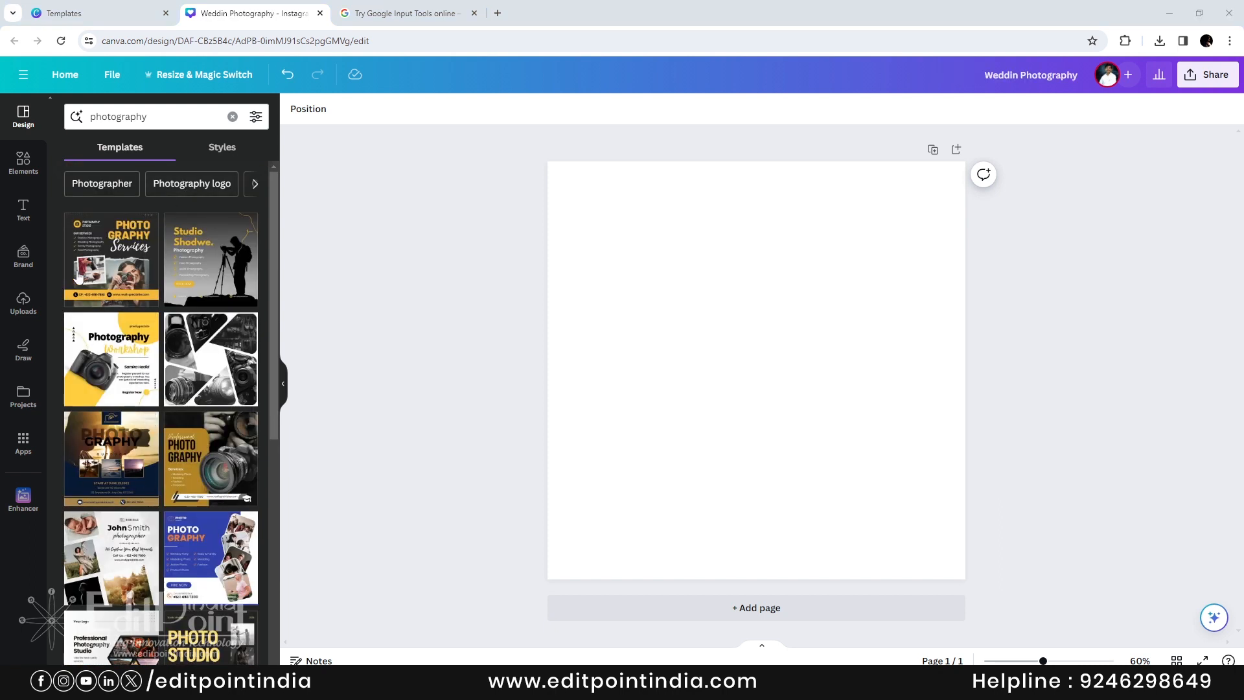
{"action": "left_click", "coordinate": [144, 222]}
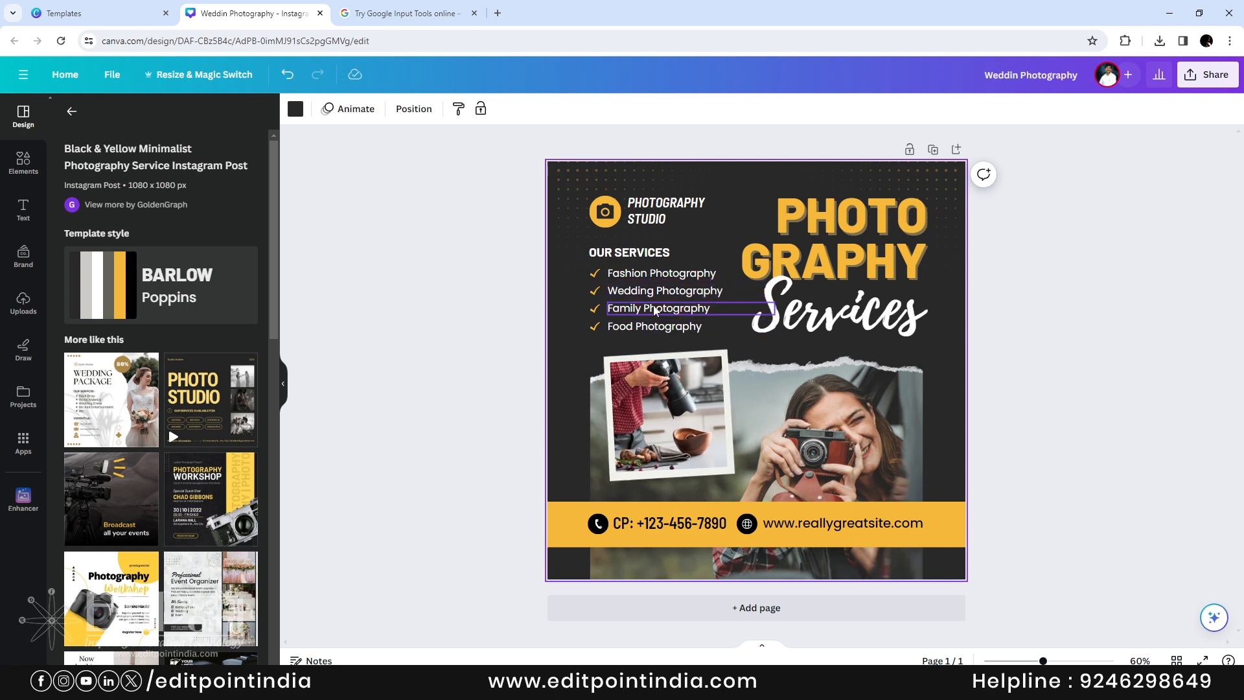
- Change the 'Food Photography' service line to 'Live & Led Walls'
{"action": "double_click", "coordinate": [622, 327]}
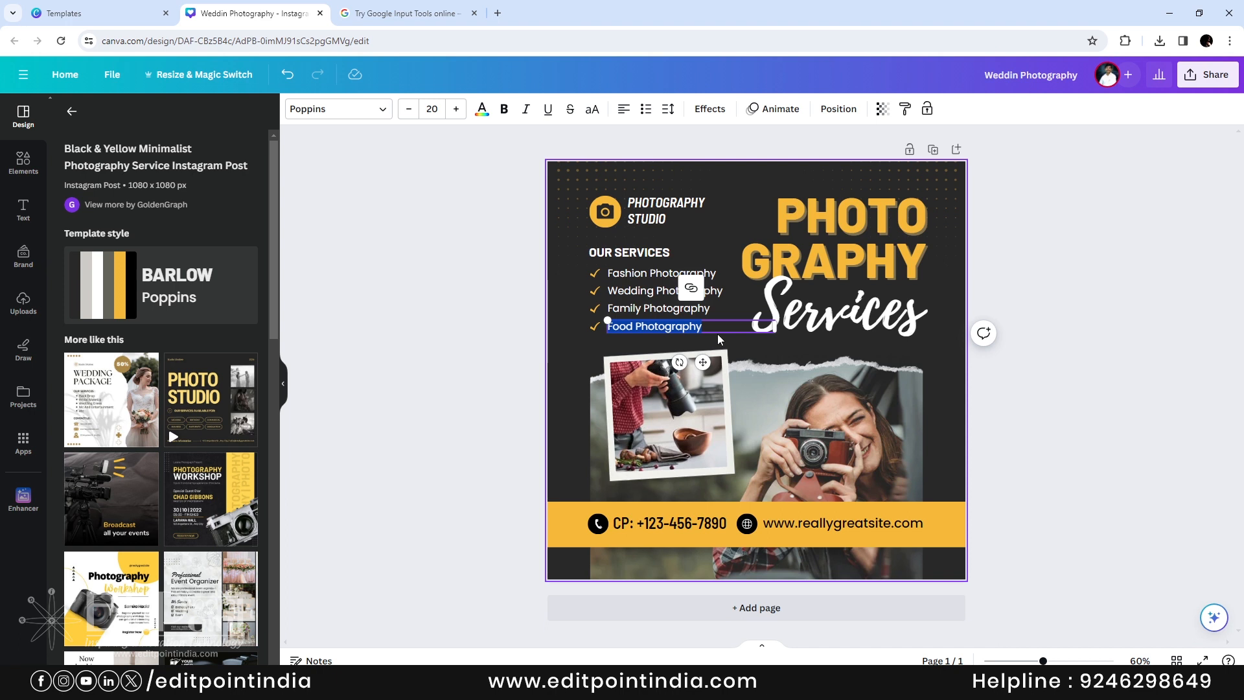
{"action": "type", "text": "Li"}
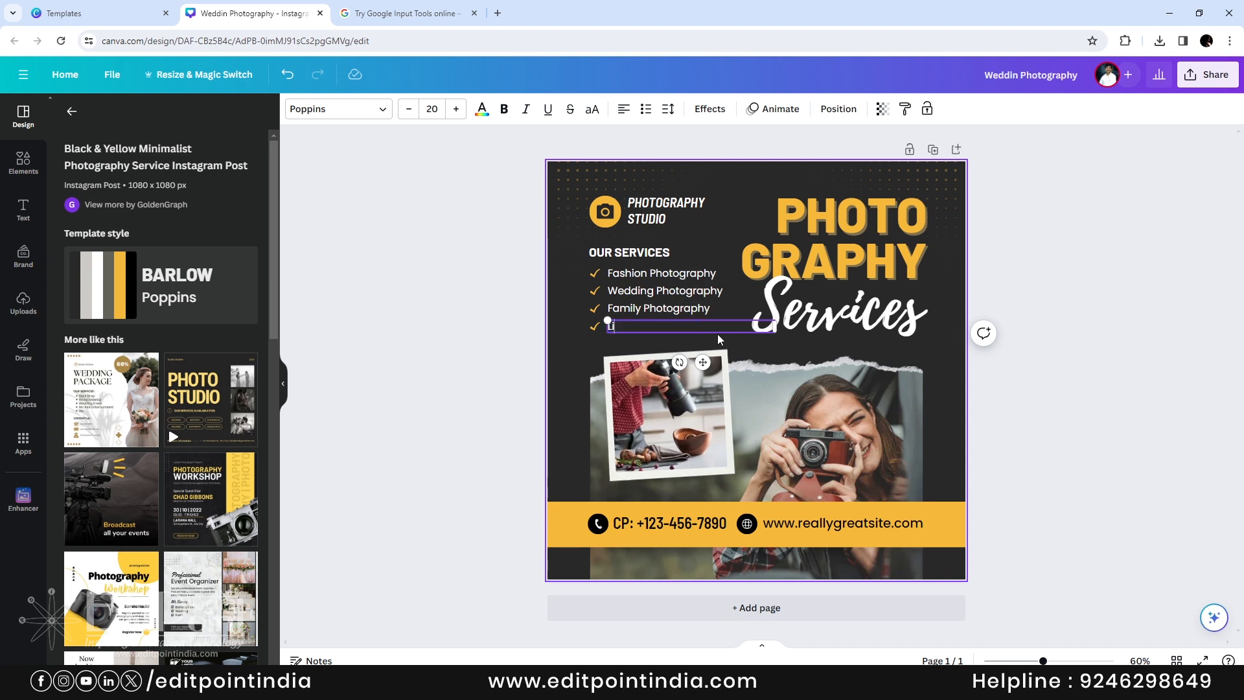
{"action": "type", "text": "ve & Led Walls"}
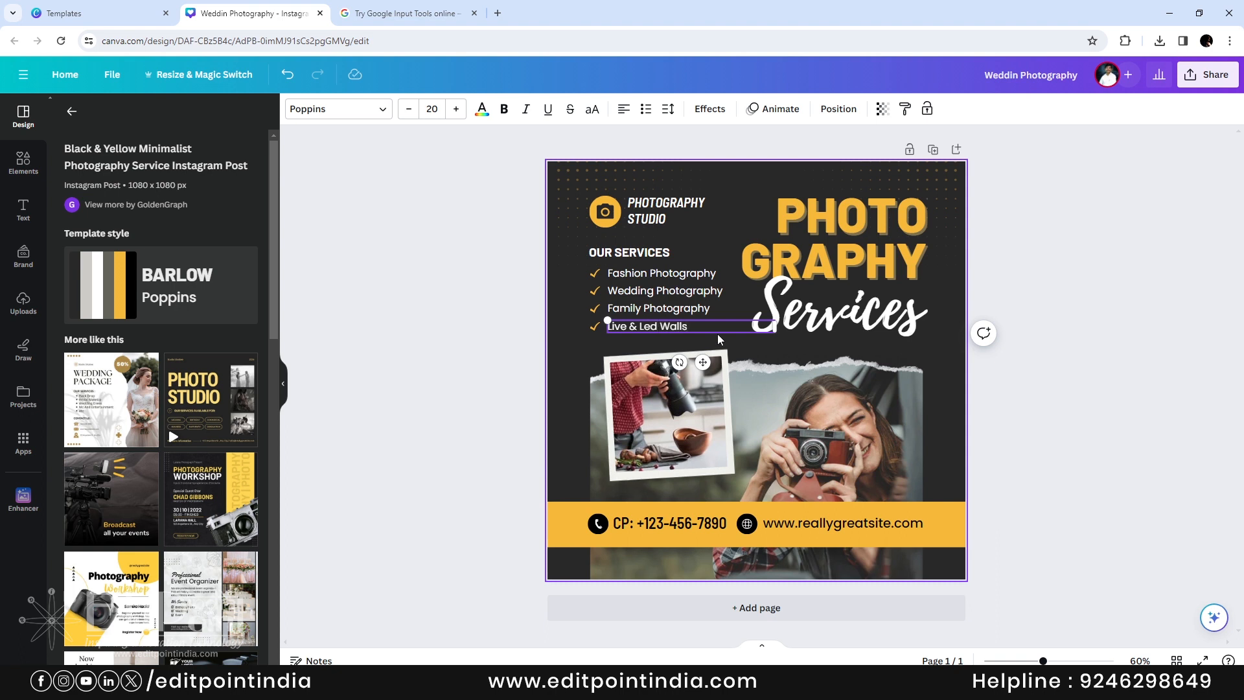
{"action": "left_click", "coordinate": [1059, 324]}
- Delete the PHOTOGRAPHY STUDIO heading, the camera icon and its yellow circle
{"action": "left_click", "coordinate": [674, 207]}
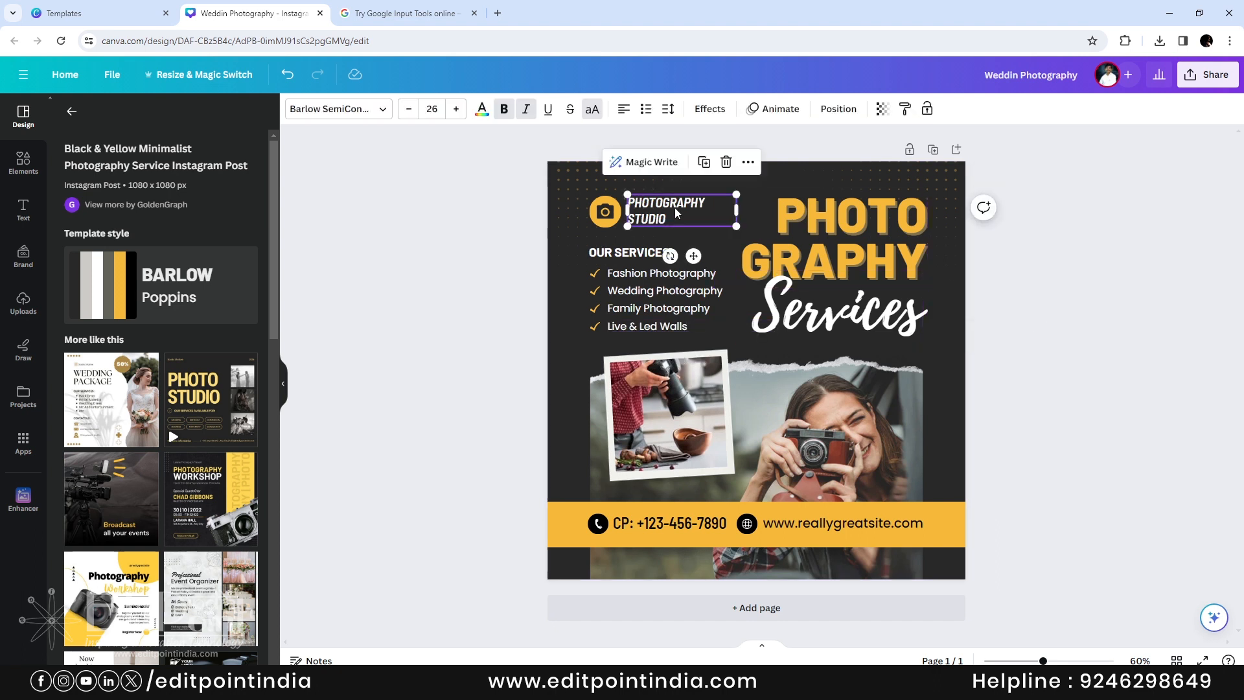
{"action": "key", "text": "Delete"}
{"action": "left_click", "coordinate": [611, 214]}
{"action": "key", "text": "Delete"}
{"action": "left_click", "coordinate": [613, 214]}
{"action": "key", "text": "Delete"}
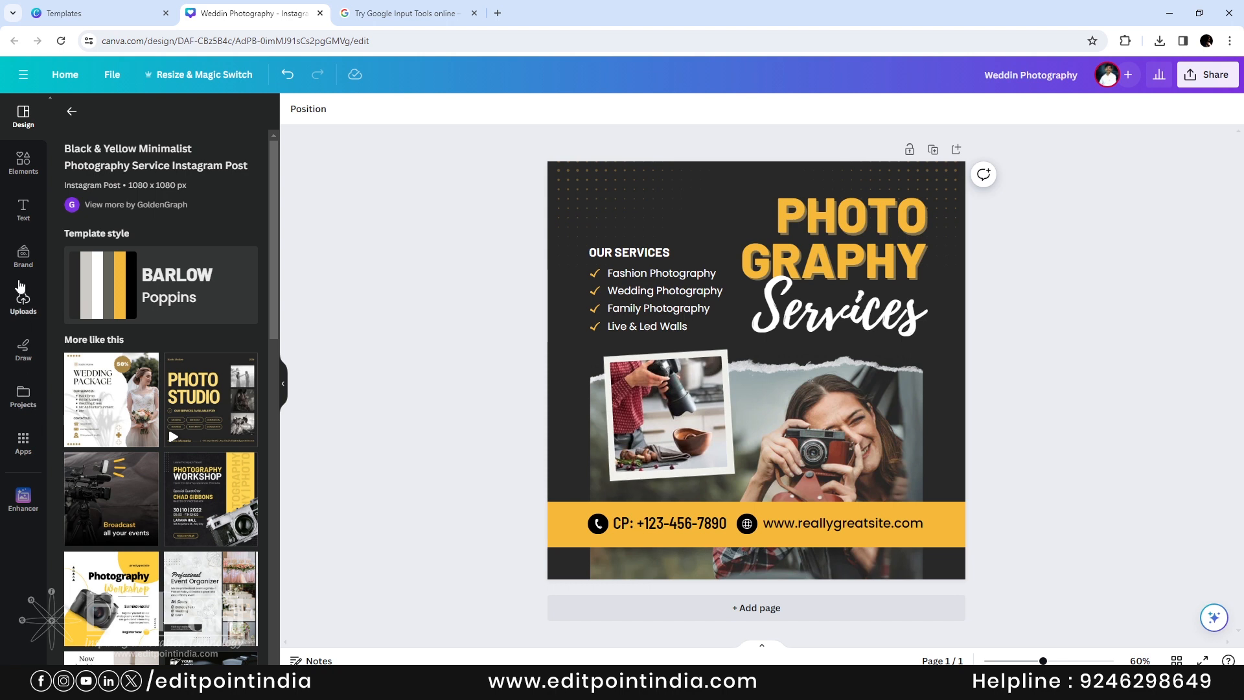
- Add the uploaded white EditPoint logo, shrink it and place it top-left
{"action": "left_click", "coordinate": [24, 301]}
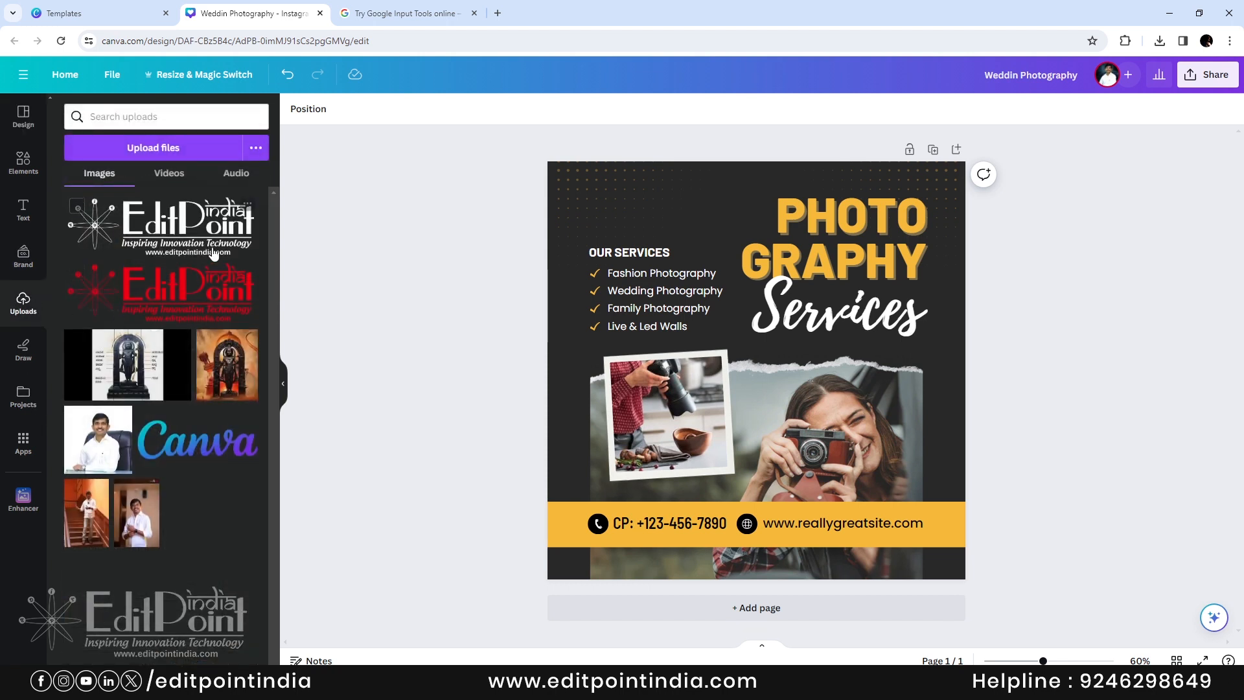
{"action": "left_click", "coordinate": [184, 222]}
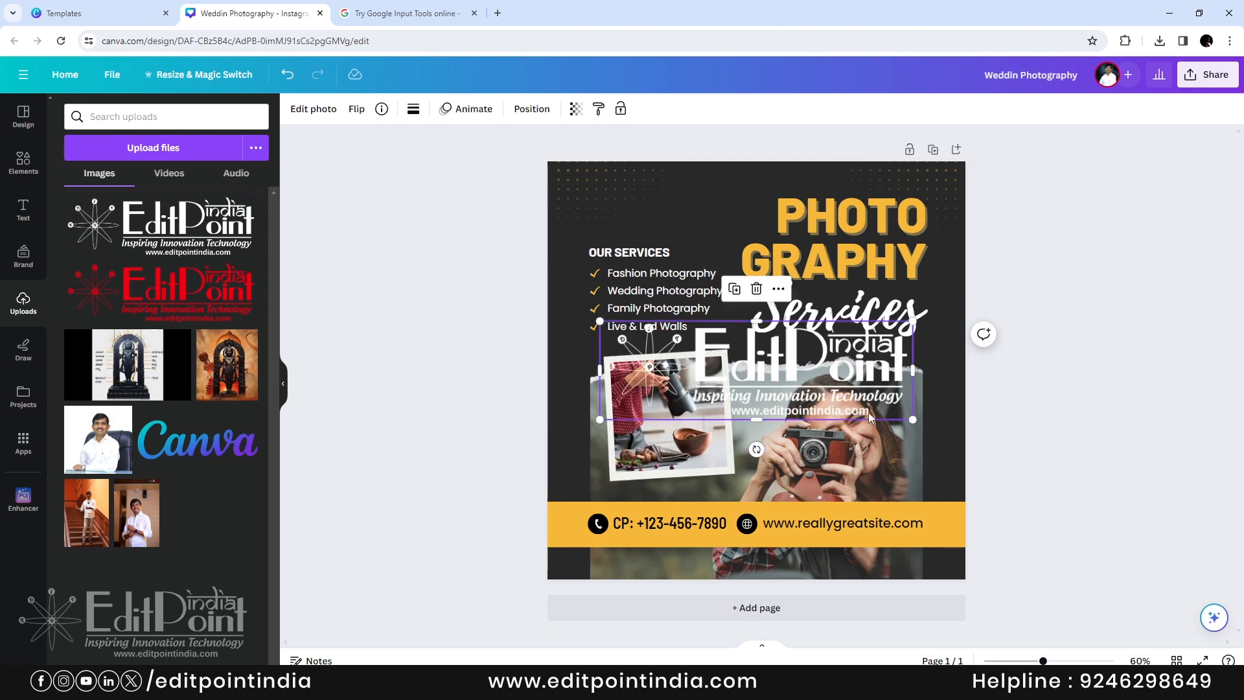
{"action": "left_click_drag", "start_coordinate": [911, 420], "coordinate": [820, 391]}
{"action": "left_click_drag", "start_coordinate": [729, 370], "coordinate": [710, 223]}
{"action": "left_click_drag", "start_coordinate": [798, 171], "coordinate": [703, 208]}
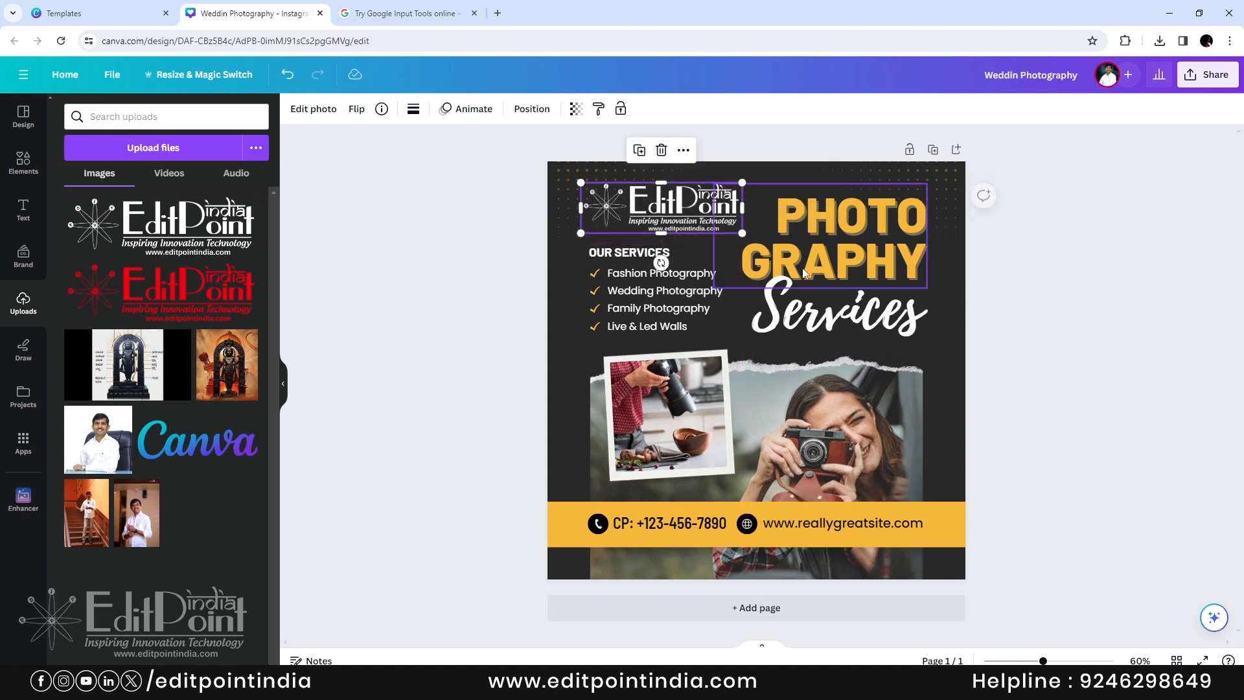
{"action": "left_click", "coordinate": [1093, 340]}
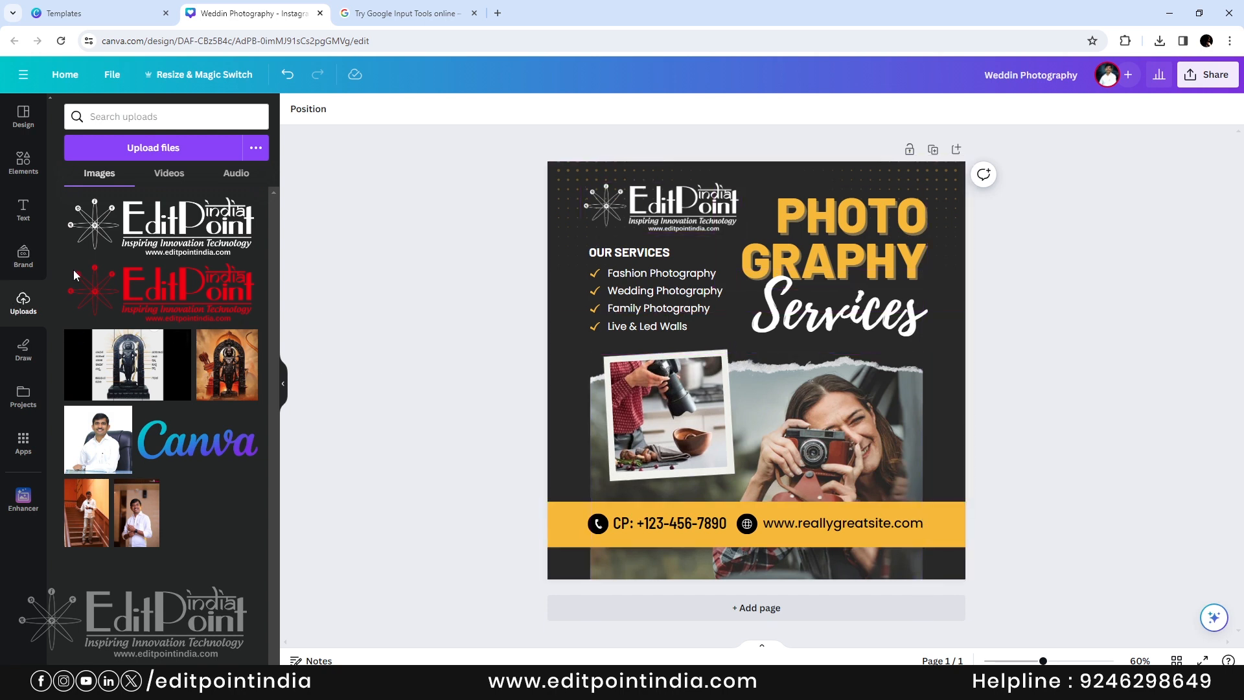
{"action": "left_click", "coordinate": [144, 148]}
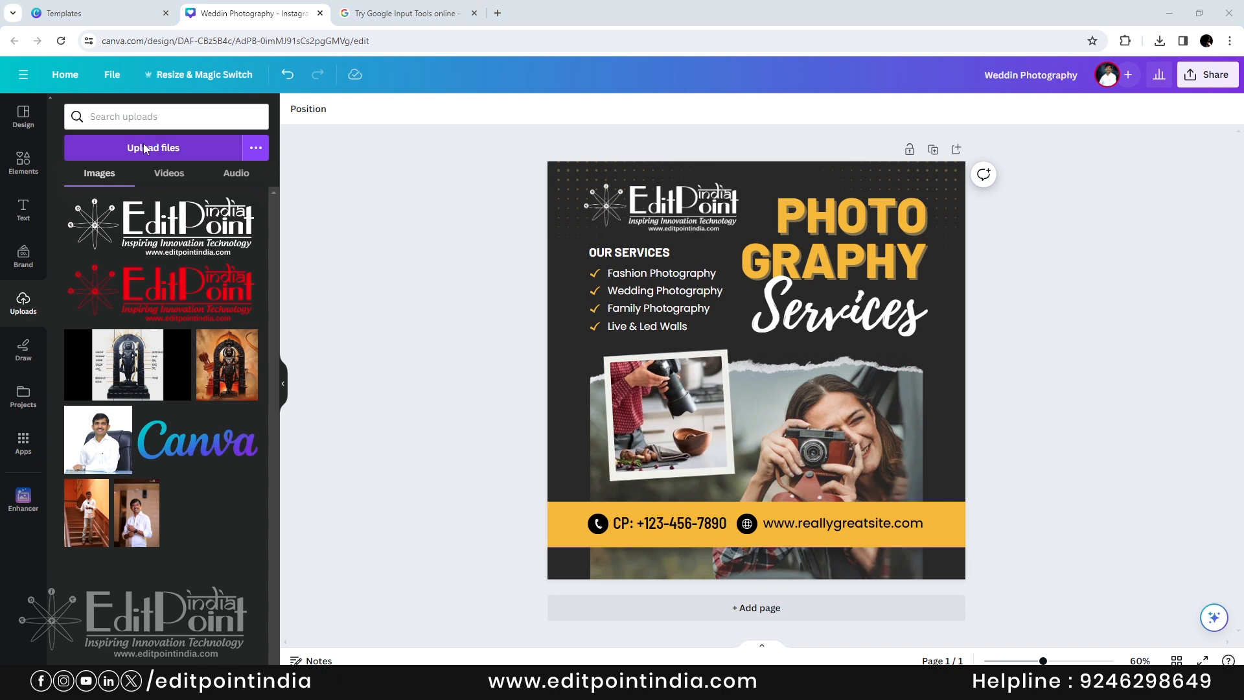
- Upload four PhotoMAMA wedding photos from the Wedding folder and drop the couple photo into the main frame
{"action": "left_click", "coordinate": [377, 31]}
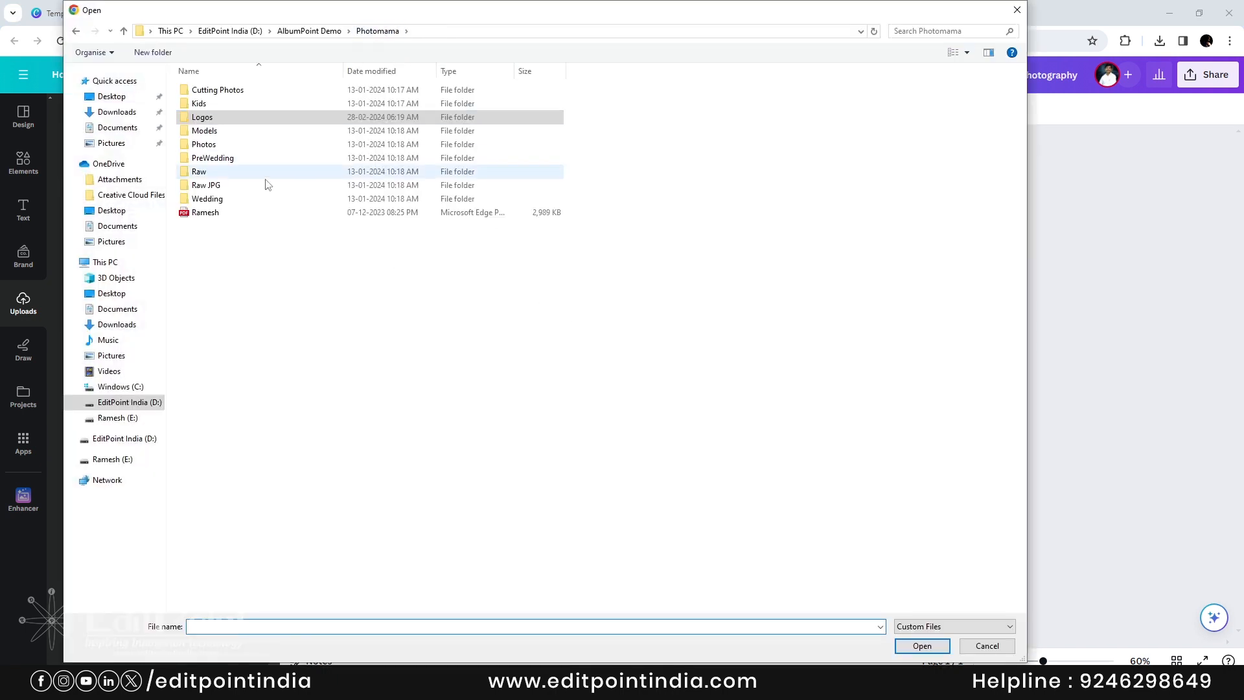
{"action": "double_click", "coordinate": [228, 208]}
{"action": "left_click", "coordinate": [724, 351]}
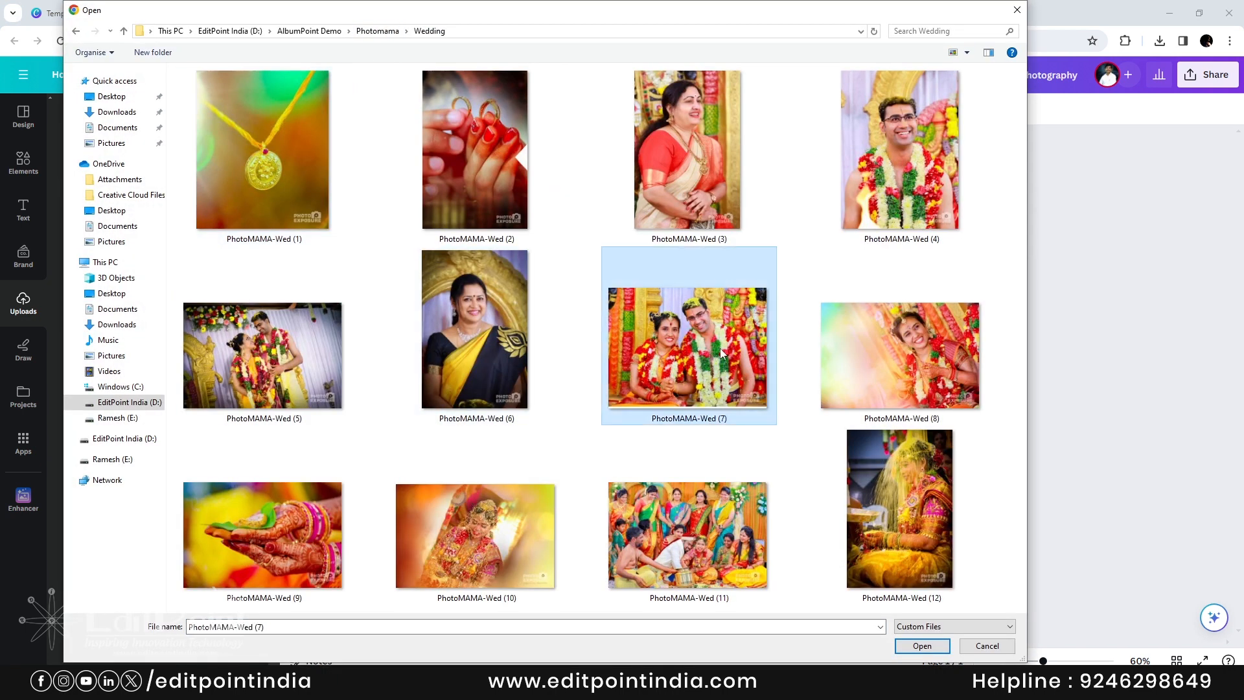
{"action": "left_click", "coordinate": [272, 356], "text": "ctrl"}
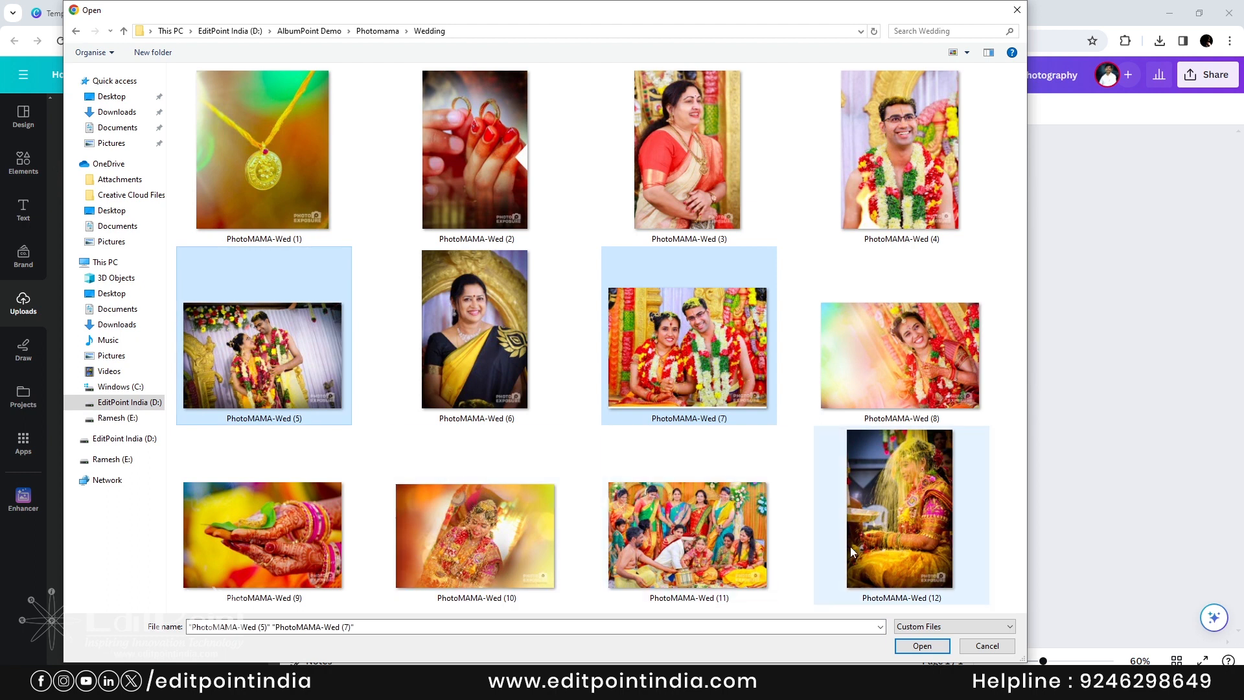
{"action": "left_click", "coordinate": [262, 535], "text": "ctrl"}
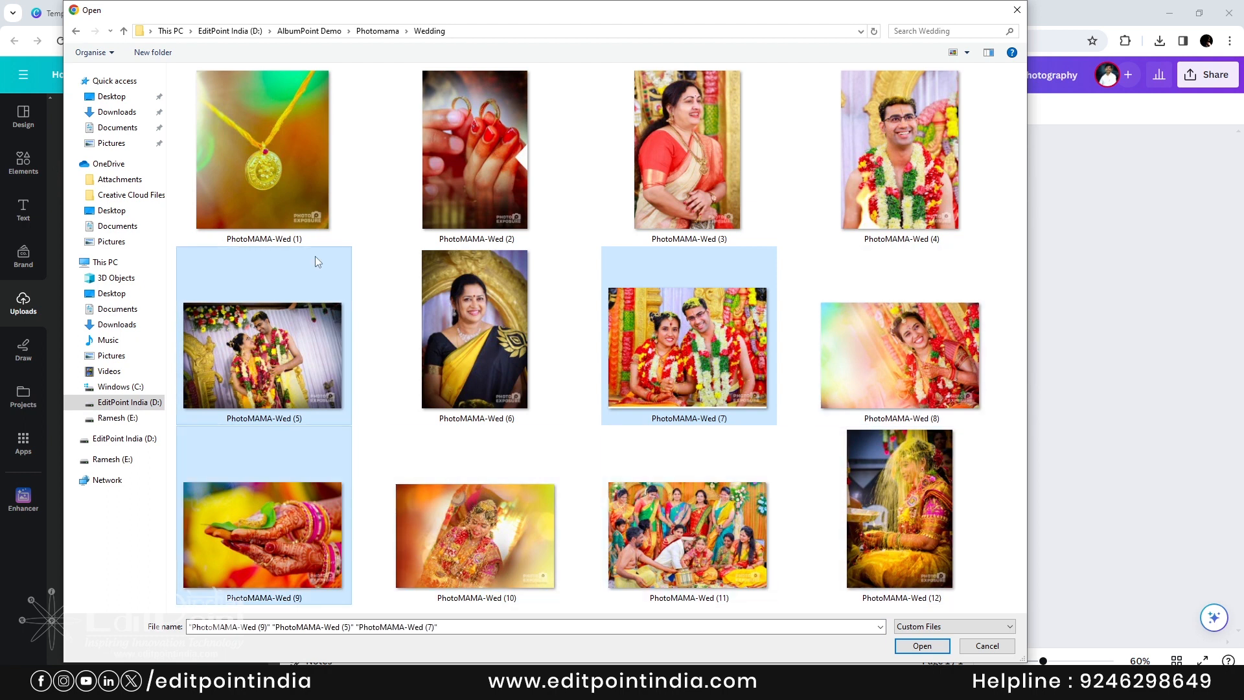
{"action": "left_click", "coordinate": [262, 156], "text": "ctrl"}
{"action": "left_click", "coordinate": [921, 645]}
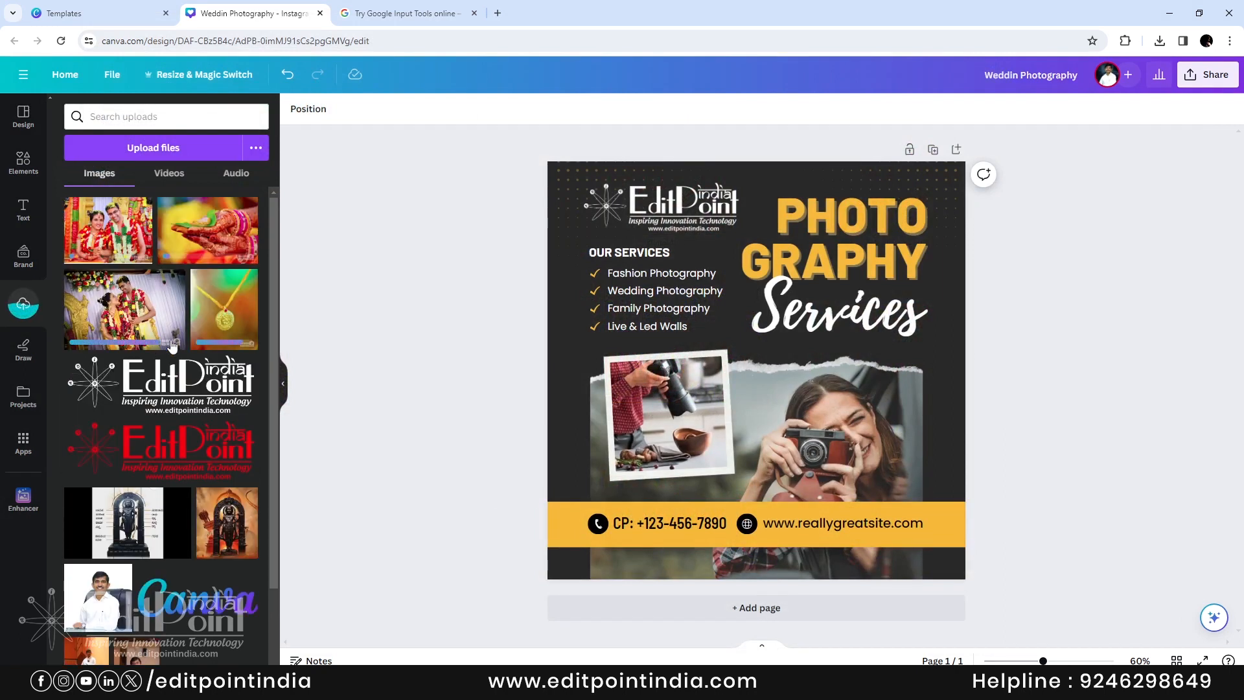
{"action": "left_click_drag", "start_coordinate": [116, 236], "coordinate": [863, 435]}
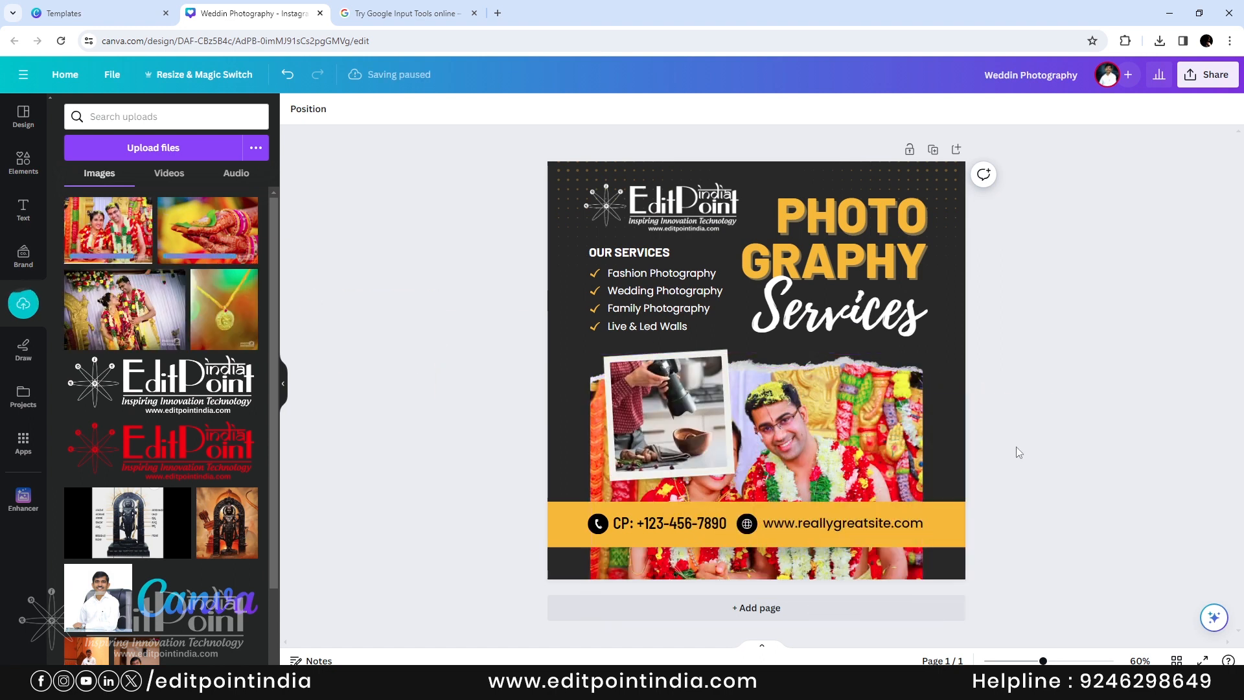
- Crop the couple photo, enlarging and shifting it to fill the large frame nicely
{"action": "left_click", "coordinate": [810, 444]}
{"action": "double_click", "coordinate": [810, 445]}
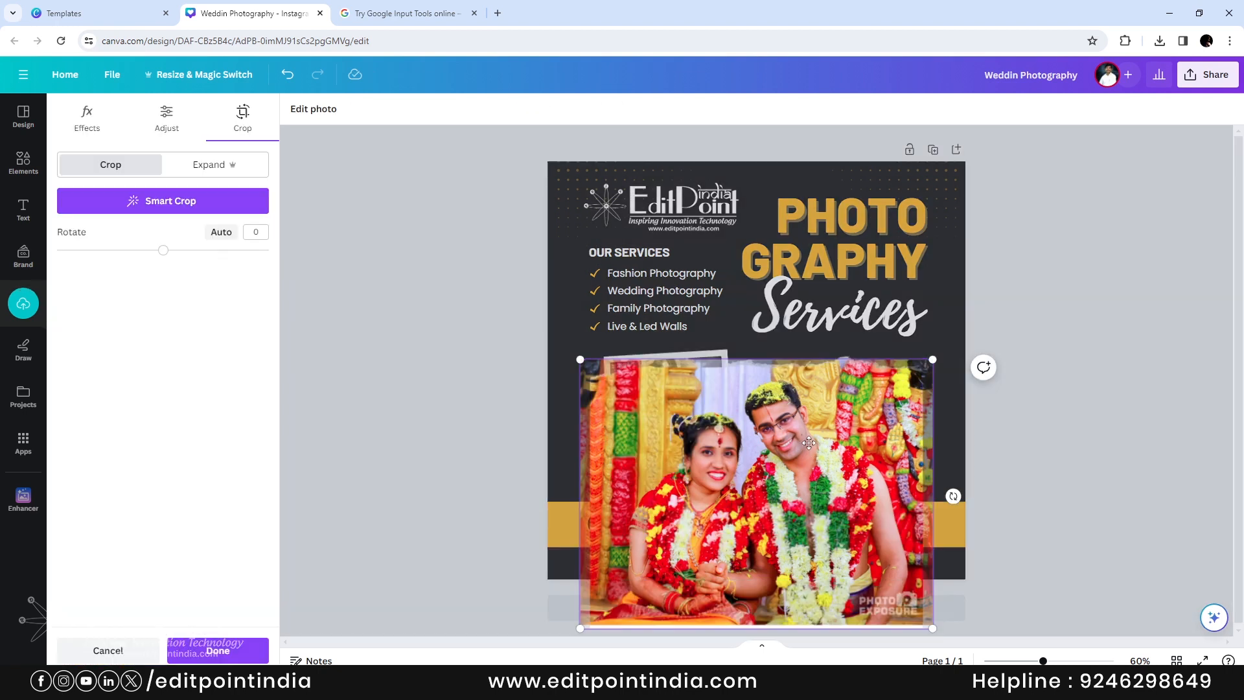
{"action": "left_click_drag", "start_coordinate": [929, 362], "coordinate": [997, 311]}
{"action": "left_click_drag", "start_coordinate": [855, 451], "coordinate": [866, 475]}
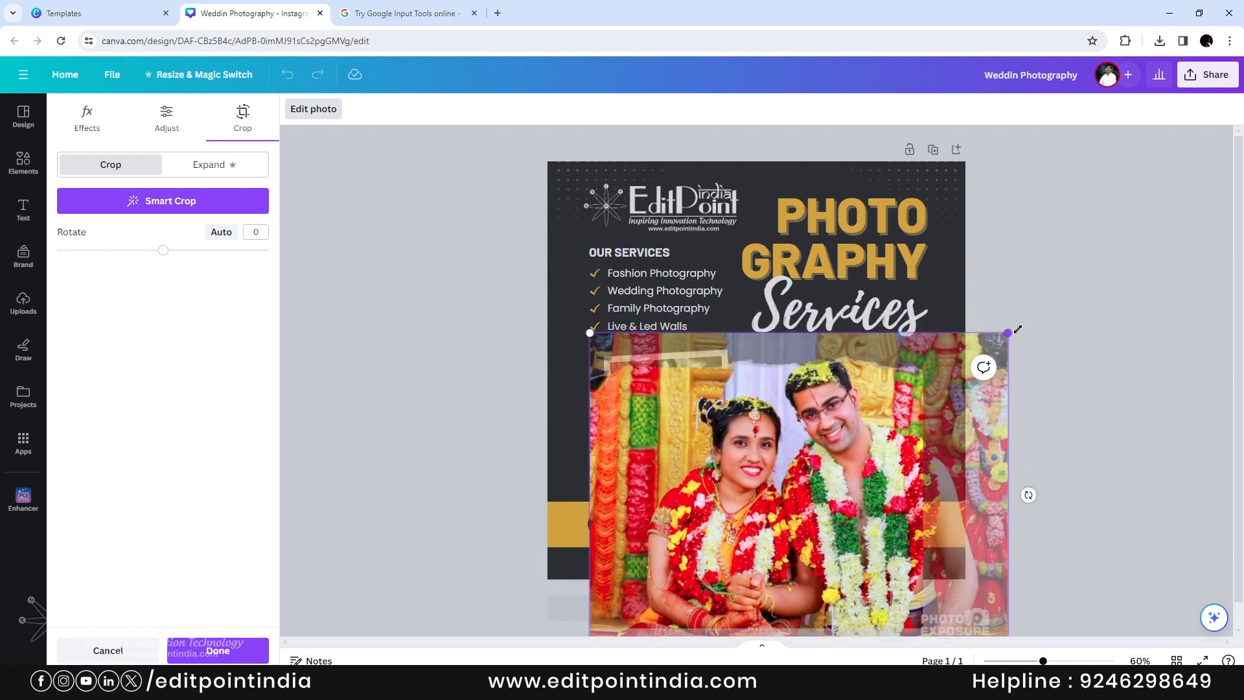
{"action": "left_click_drag", "start_coordinate": [1008, 335], "coordinate": [1025, 320]}
{"action": "left_click_drag", "start_coordinate": [816, 473], "coordinate": [816, 493]}
{"action": "left_click", "coordinate": [1079, 451]}
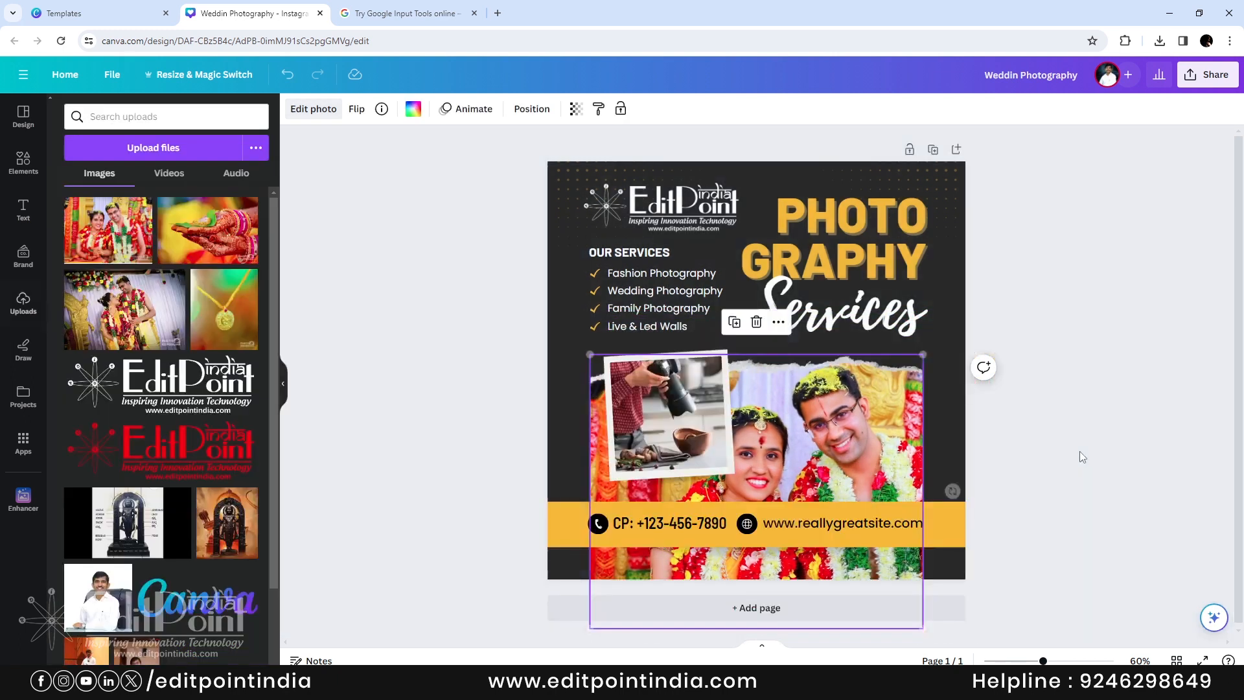
- Nudge the small tilted frame left and fill it with the henna-hands photo
{"action": "left_click", "coordinate": [695, 416]}
{"action": "left_click_drag", "start_coordinate": [695, 416], "coordinate": [658, 417]}
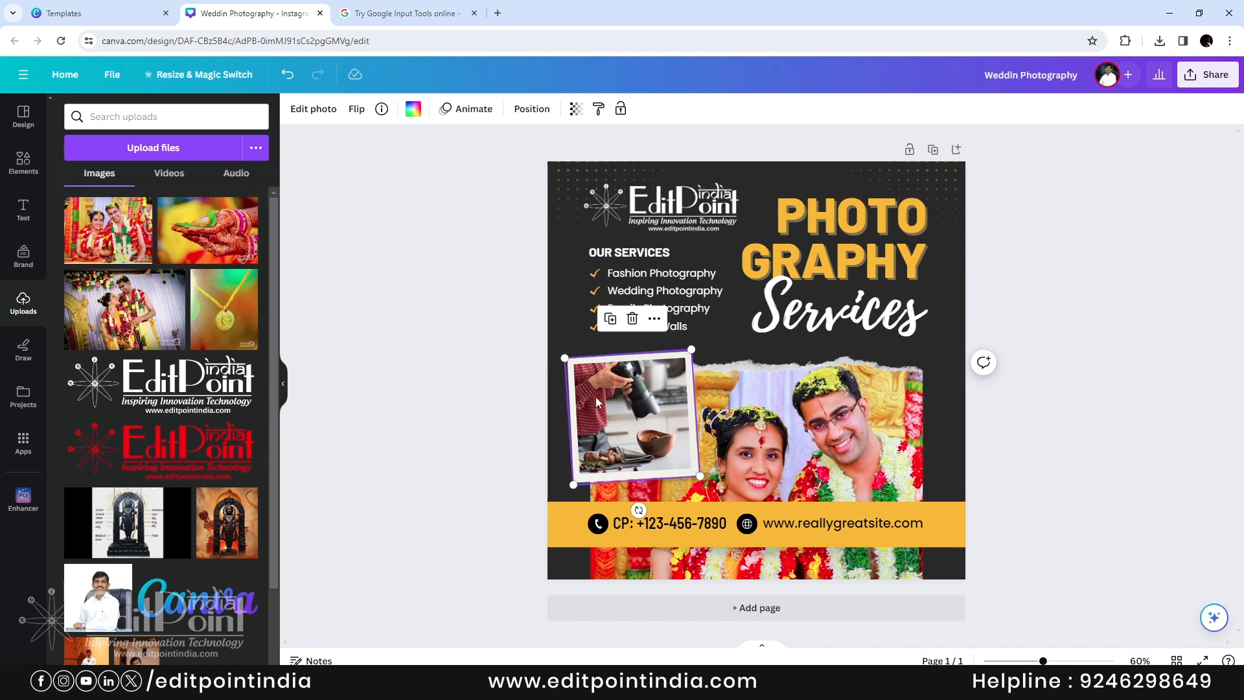
{"action": "left_click_drag", "start_coordinate": [218, 243], "coordinate": [632, 427]}
{"action": "left_click", "coordinate": [1083, 429]}
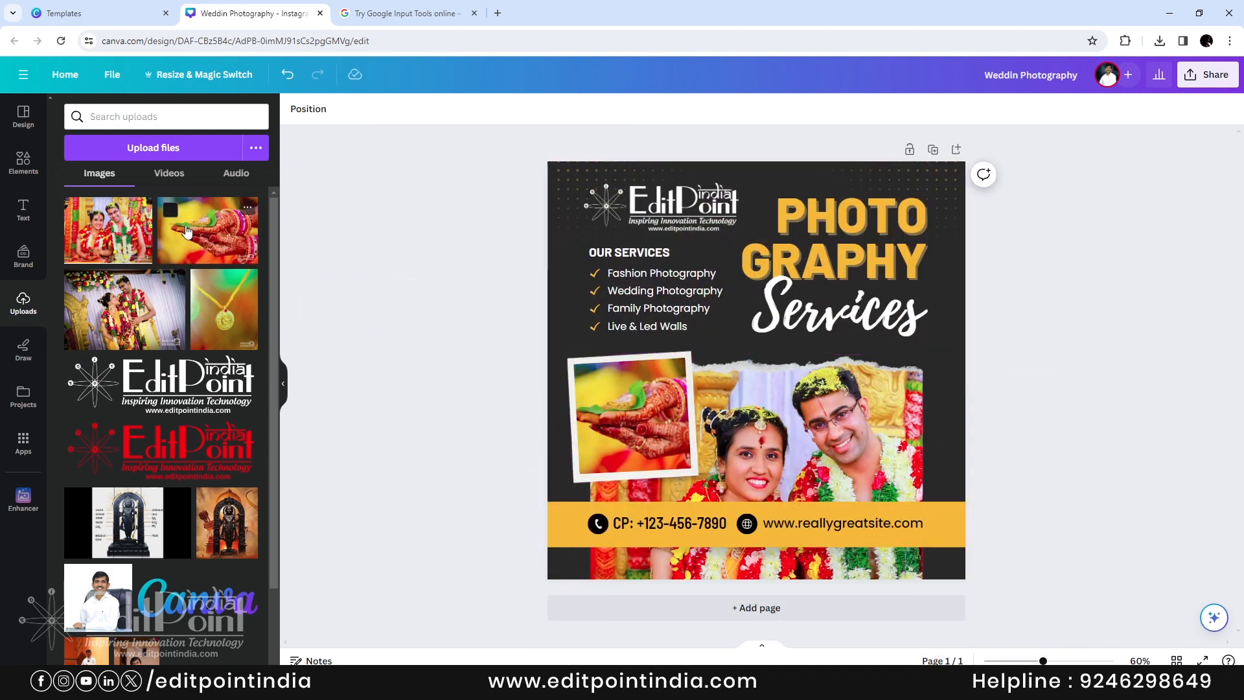
{"action": "double_click", "coordinate": [682, 524]}
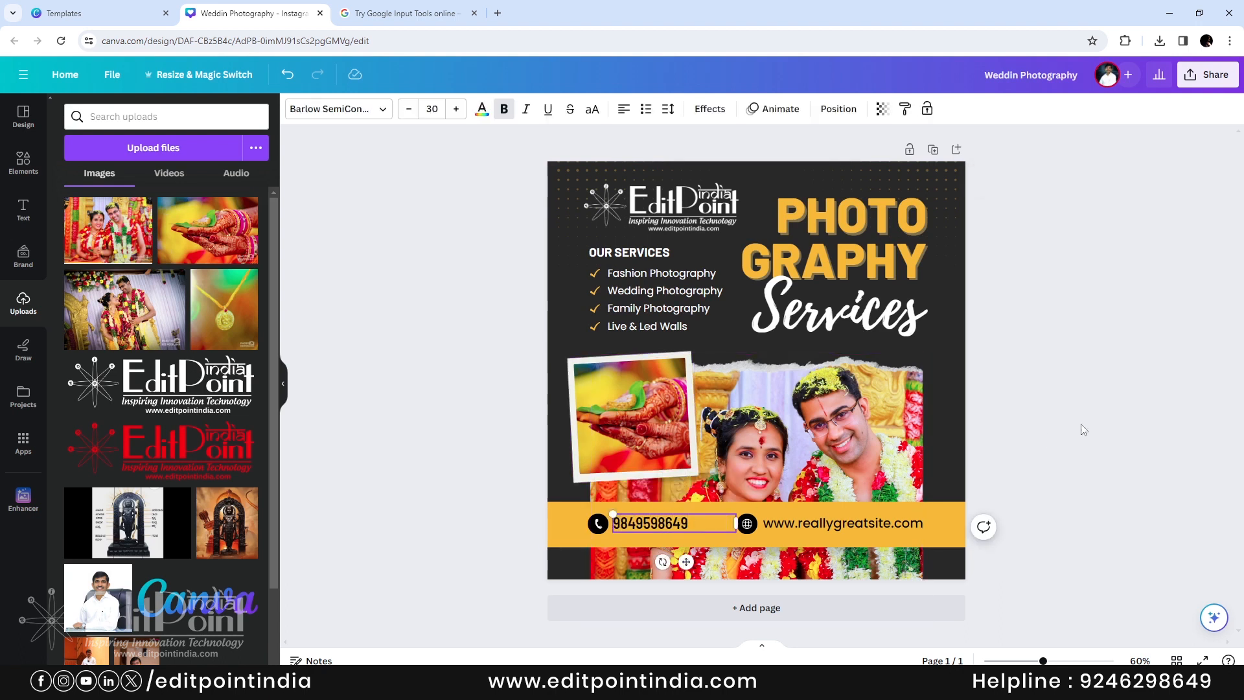
{"action": "double_click", "coordinate": [867, 523]}
{"action": "left_click_drag", "start_coordinate": [798, 524], "coordinate": [819, 525]}
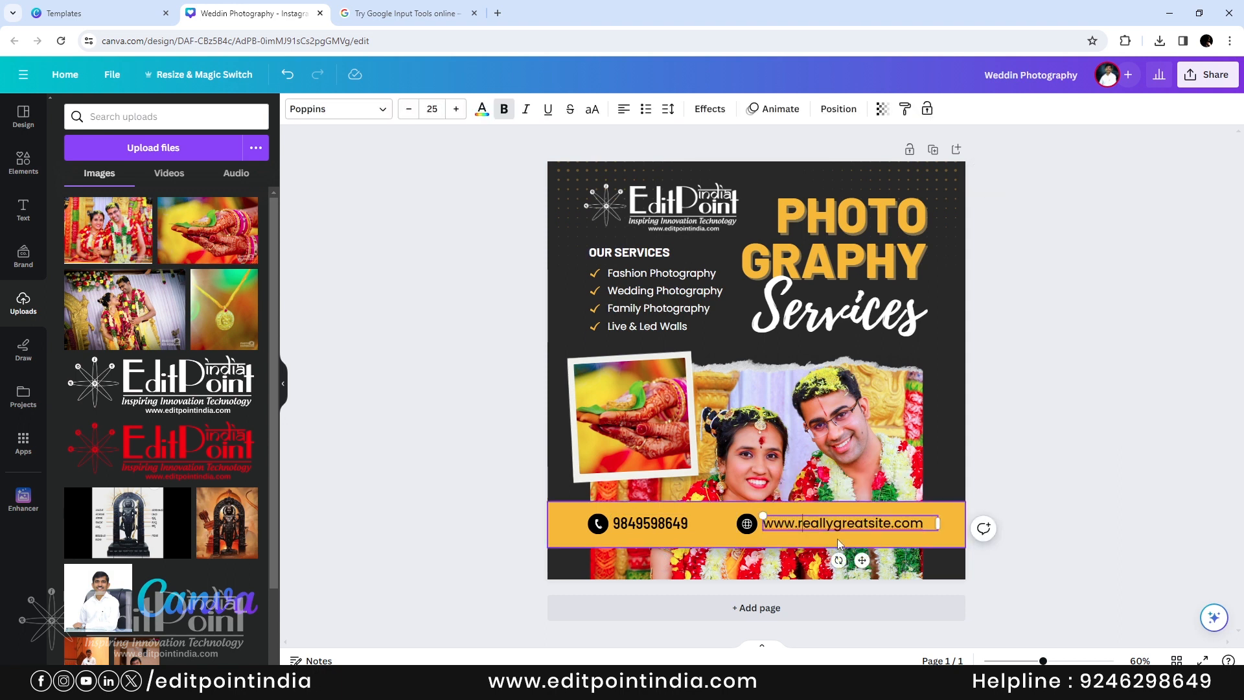
{"action": "key", "text": "shift+Right"}
{"action": "key", "text": "shift+Right"}
{"action": "key", "text": "shift+Right"}
{"action": "key", "text": "shift+Right"}
{"action": "key", "text": "shift+Right"}
{"action": "key", "text": "shift+Right"}
{"action": "key", "text": "shift+Right"}
{"action": "key", "text": "shift+Right"}
{"action": "key", "text": "shift+Right"}
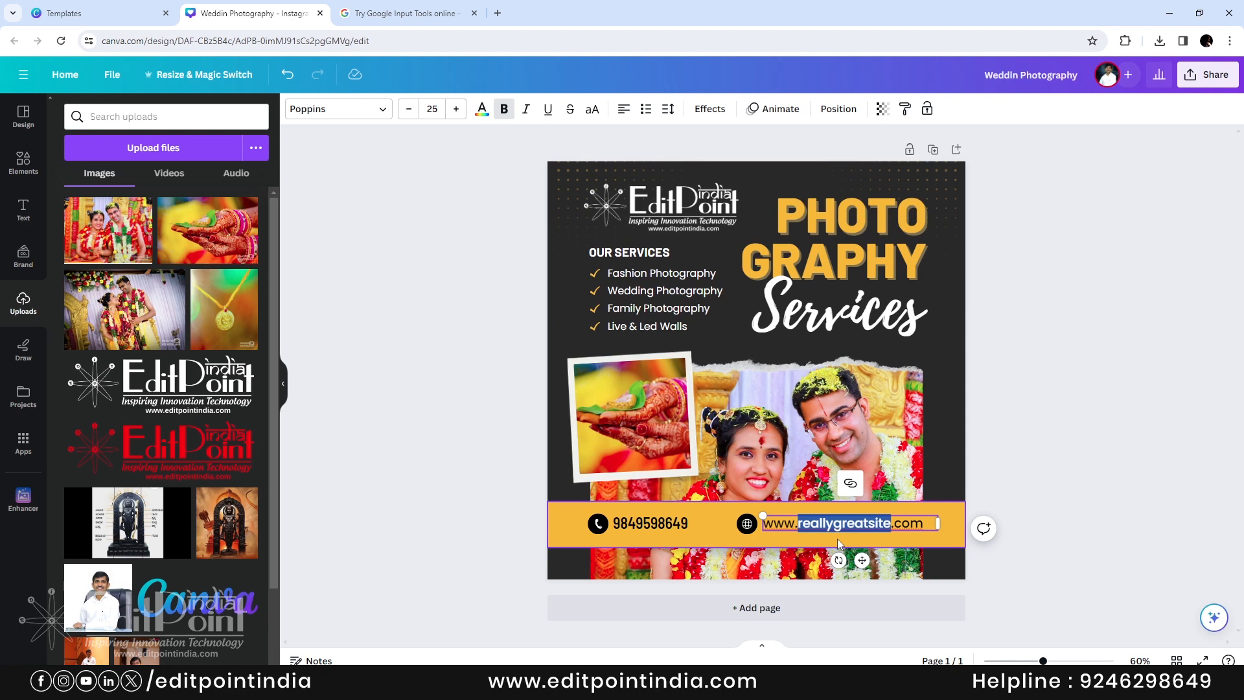
{"action": "type", "text": "editpoin"}
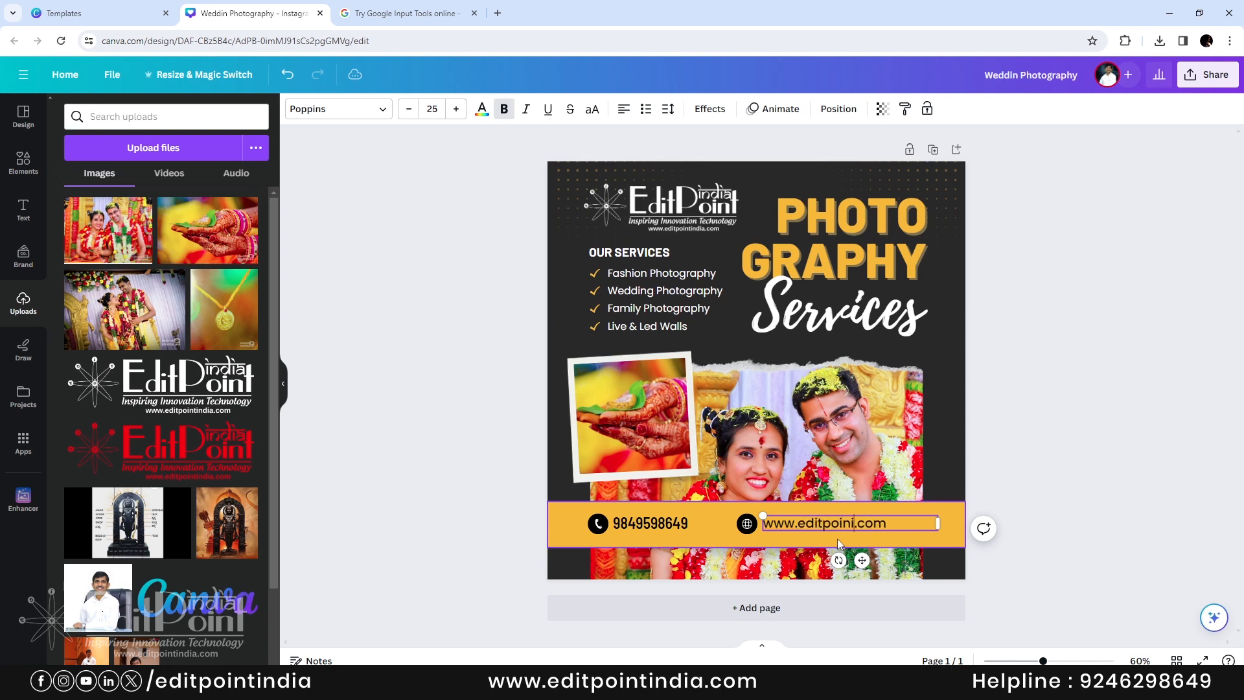
{"action": "type", "text": "tindia"}
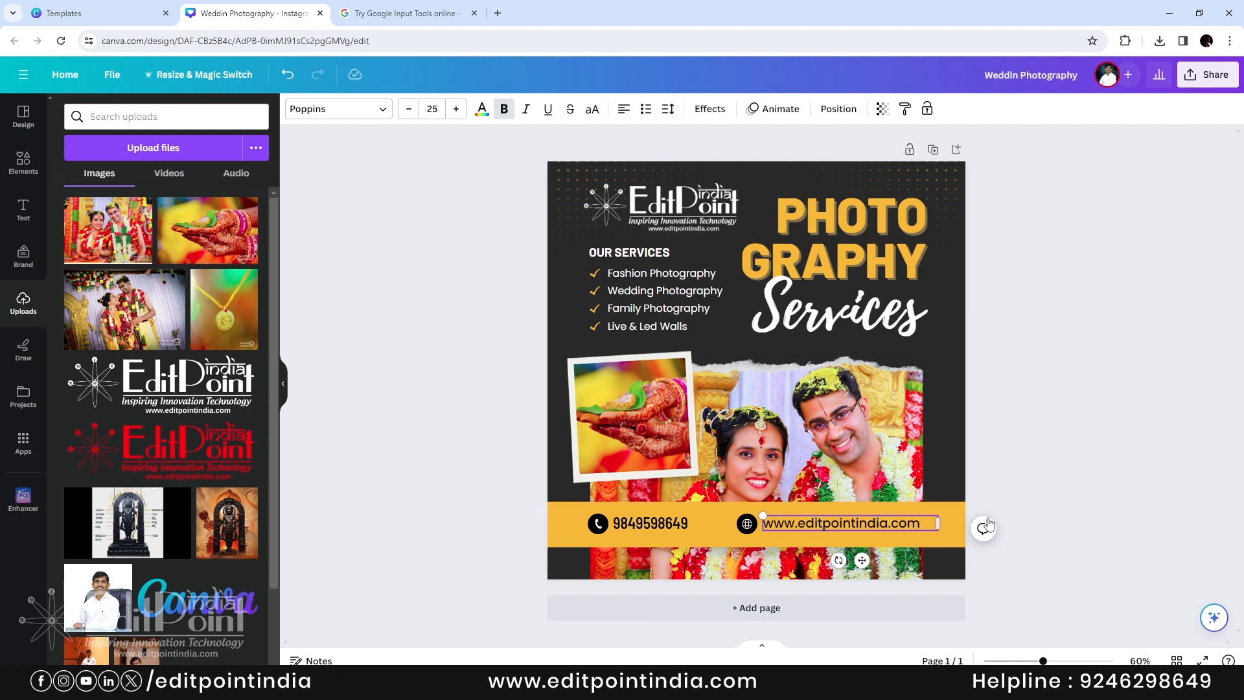
{"action": "left_click", "coordinate": [1066, 472]}
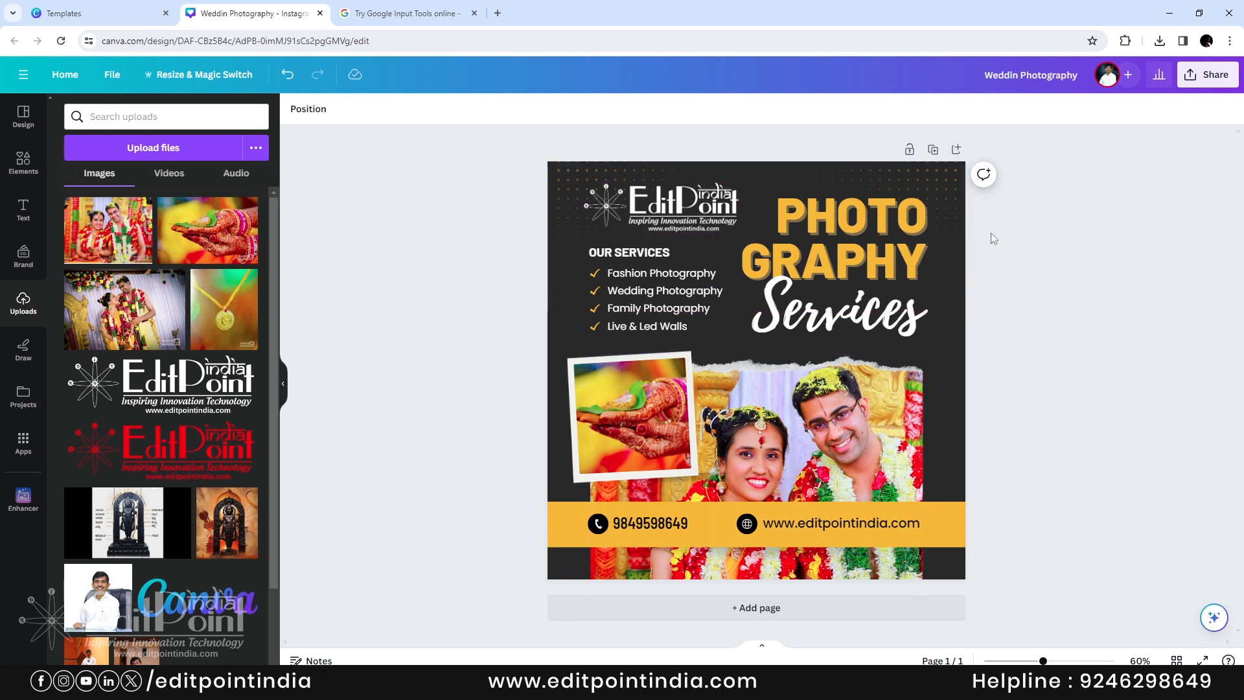
- Download the poster as JPG (Weddin Photography.jpg, 1080 × 1080) and view the saved file
{"action": "left_click", "coordinate": [1206, 74]}
{"action": "left_click", "coordinate": [1074, 400]}
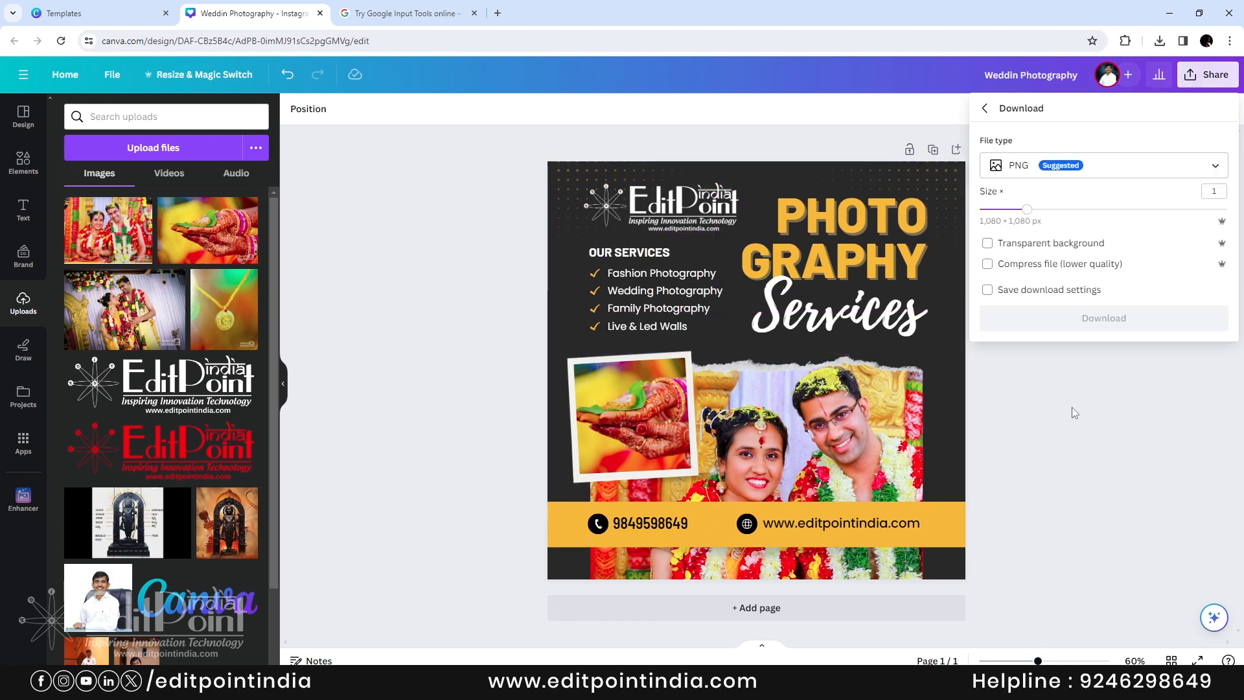
{"action": "left_click", "coordinate": [1076, 169]}
{"action": "left_click", "coordinate": [1056, 170]}
{"action": "left_click", "coordinate": [1057, 172]}
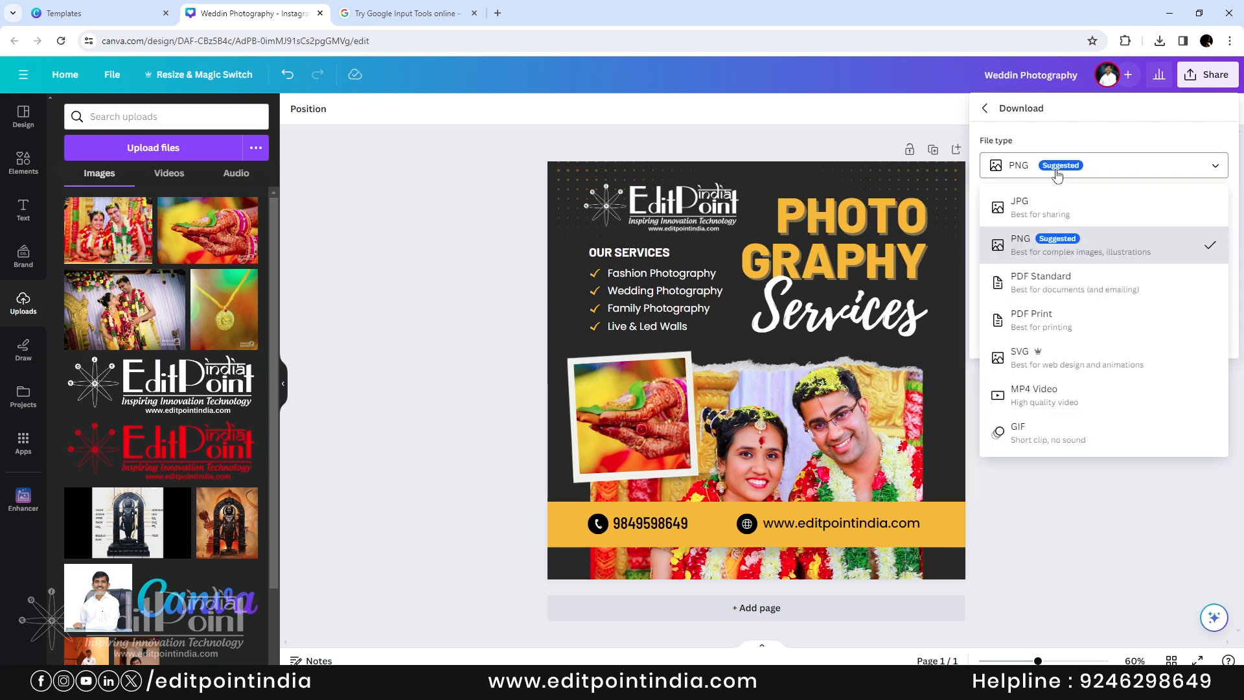
{"action": "left_click", "coordinate": [1036, 207]}
{"action": "left_click", "coordinate": [1112, 432]}
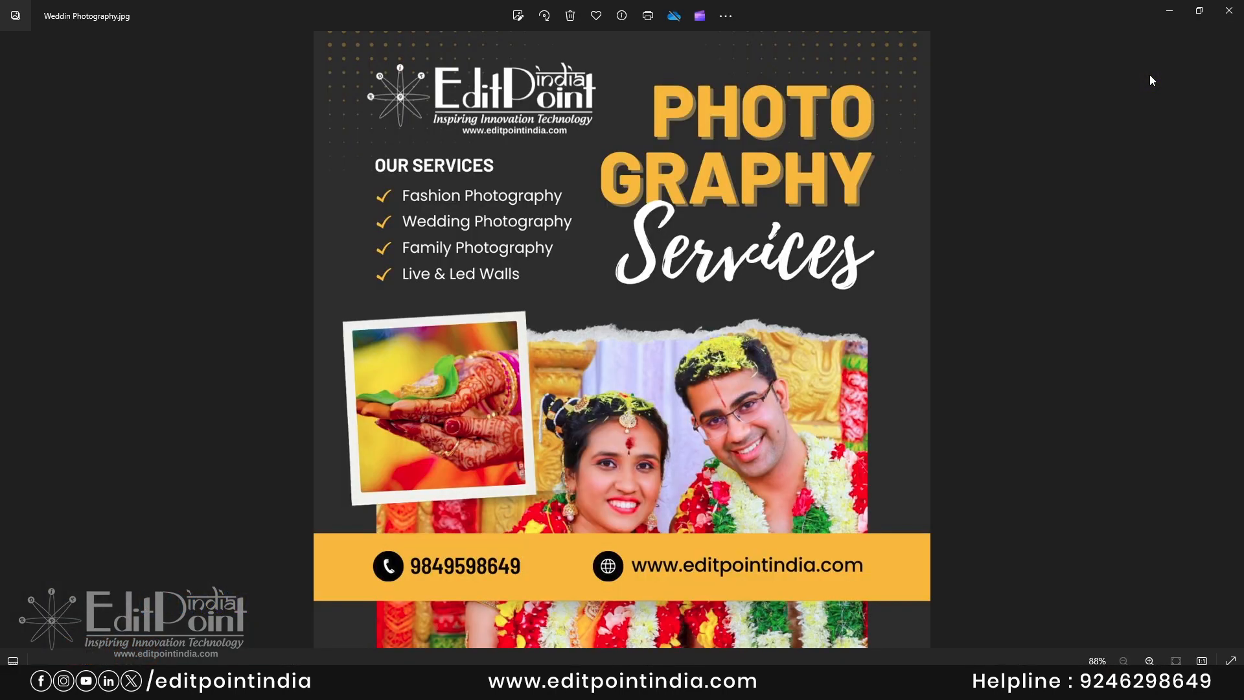
{"action": "left_click", "coordinate": [1229, 14]}
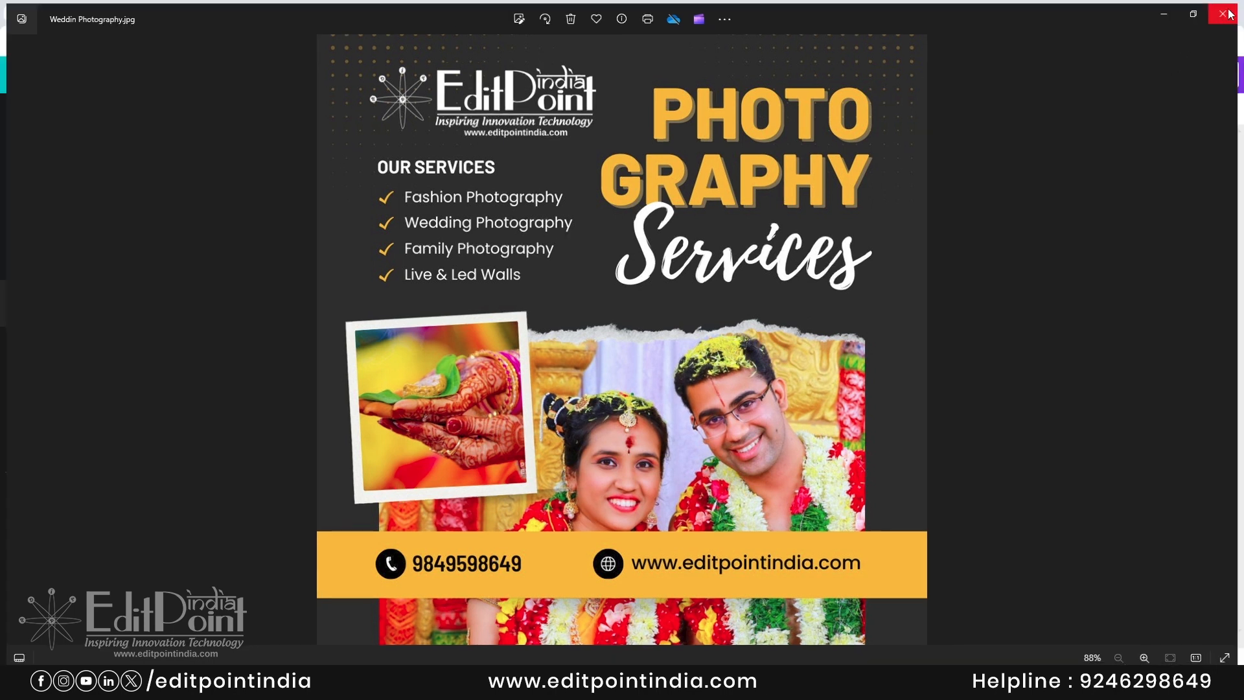
{"action": "left_click", "coordinate": [1188, 81]}
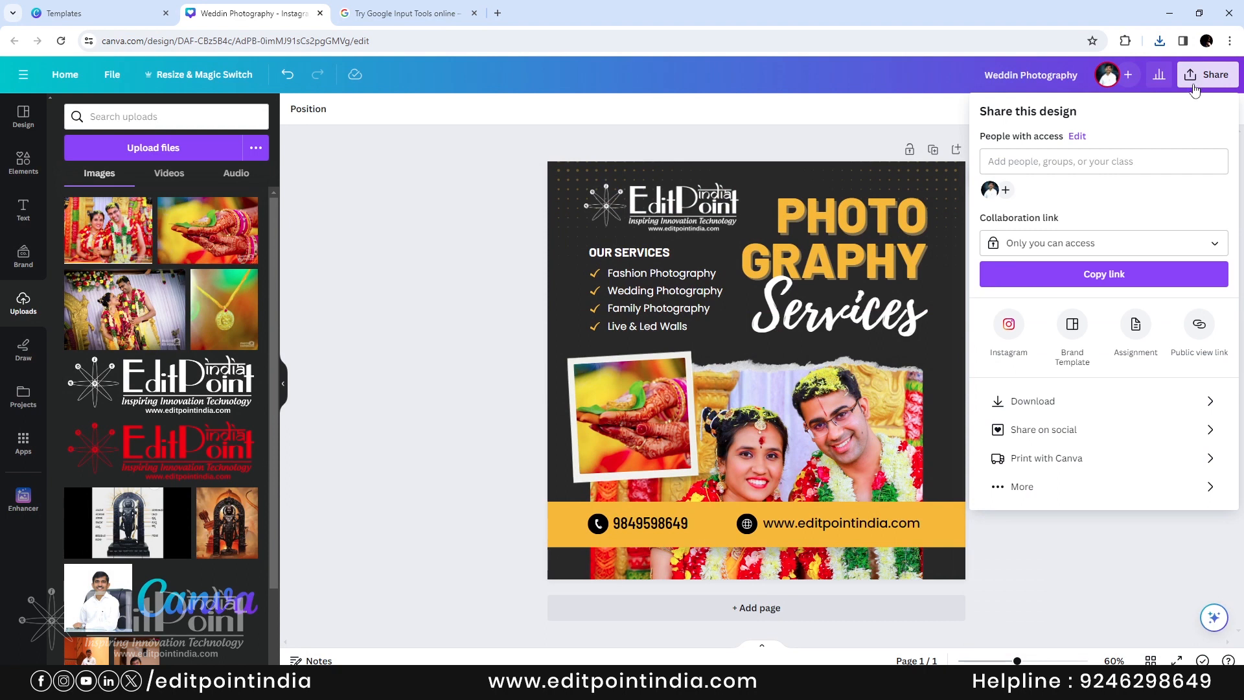
- Review the Share on social platform options, then close the sharing panel
{"action": "left_click", "coordinate": [1110, 433]}
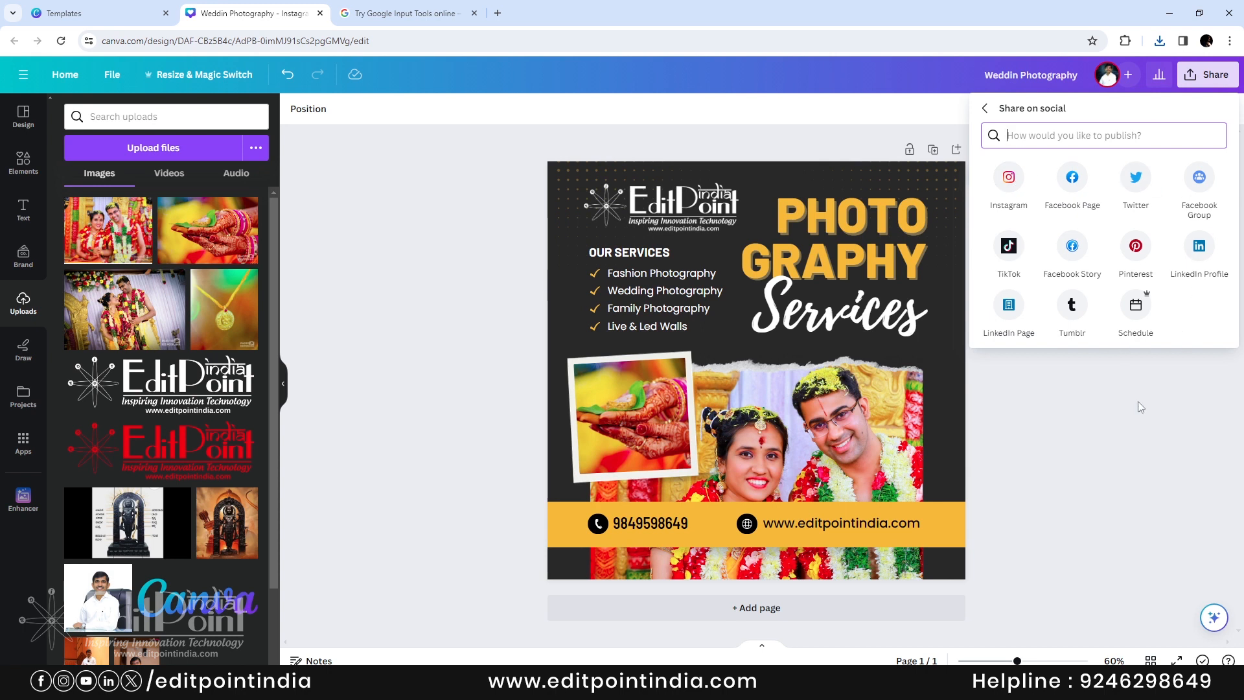
{"action": "left_click", "coordinate": [1128, 369]}
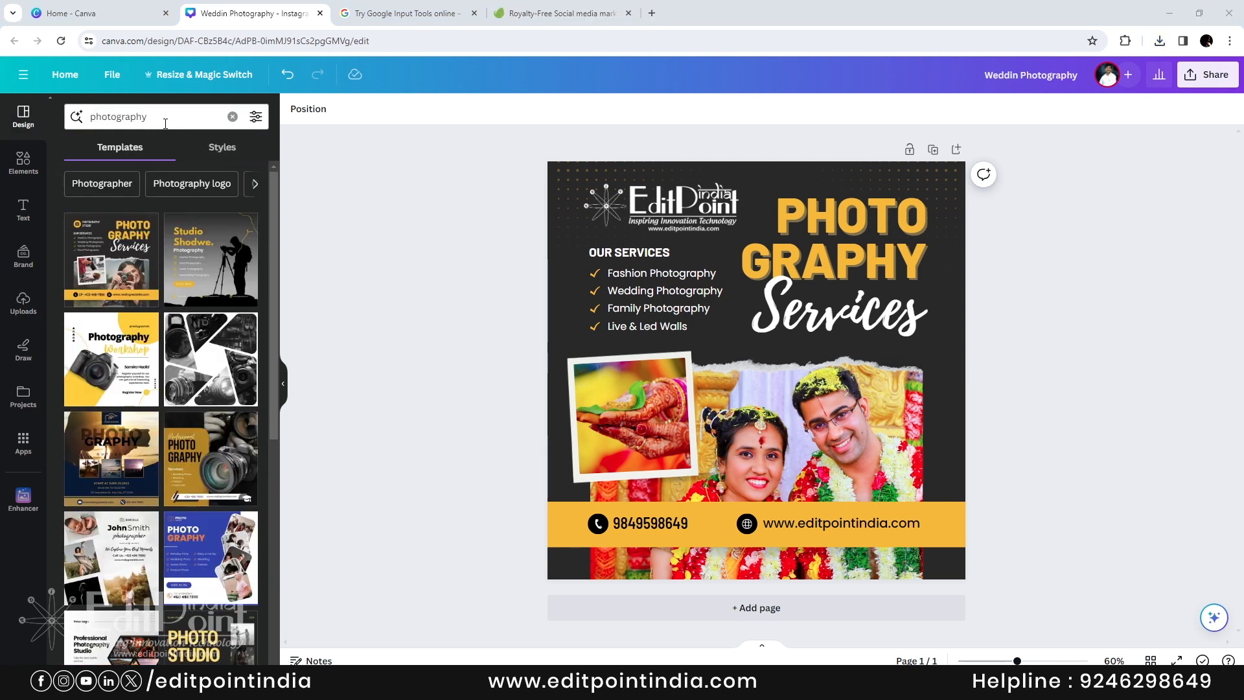
- Search templates for 'photostudio' and apply the teal Studio Photo template as page 2
{"action": "left_click", "coordinate": [165, 123]}
{"action": "left_click_drag", "start_coordinate": [165, 123], "coordinate": [81, 112]}
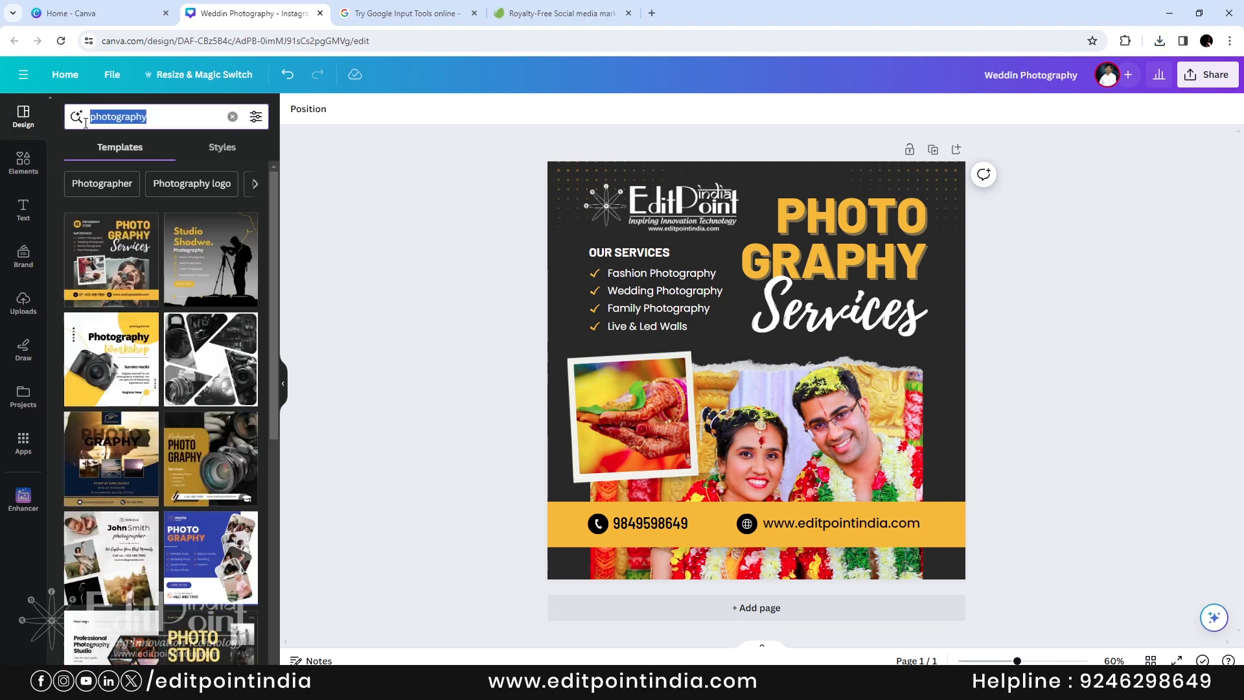
{"action": "type", "text": "photos"}
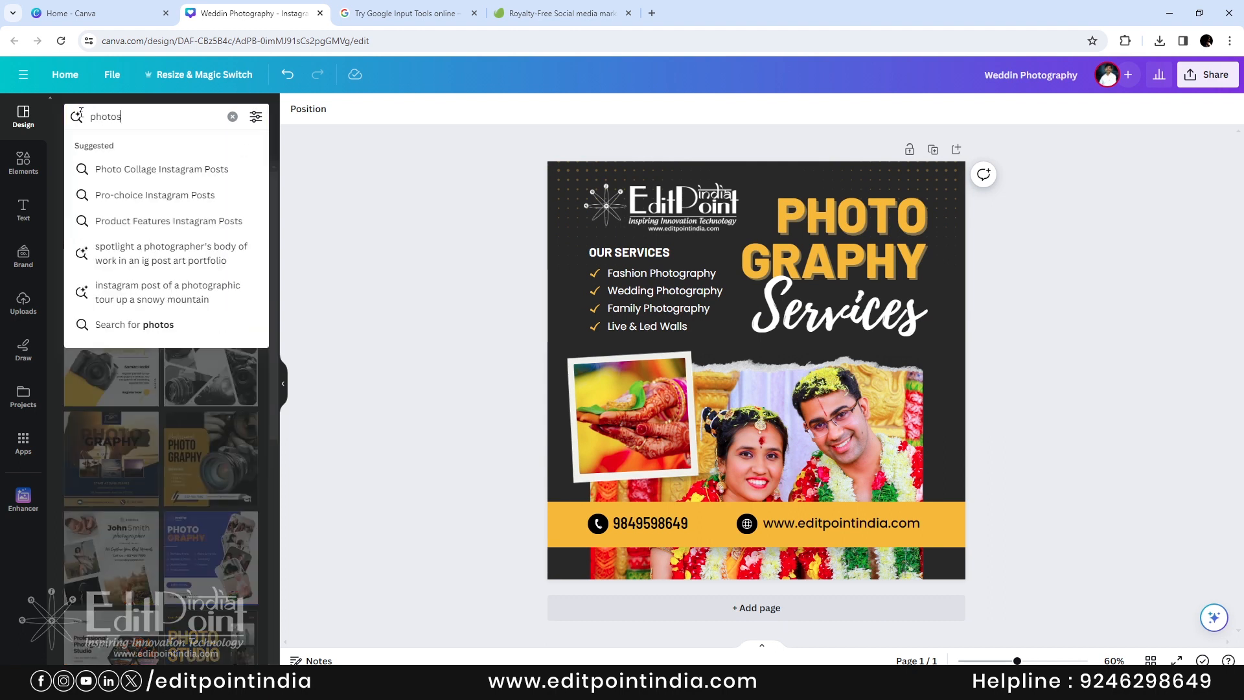
{"action": "type", "text": "tudio"}
{"action": "key", "text": "Return"}
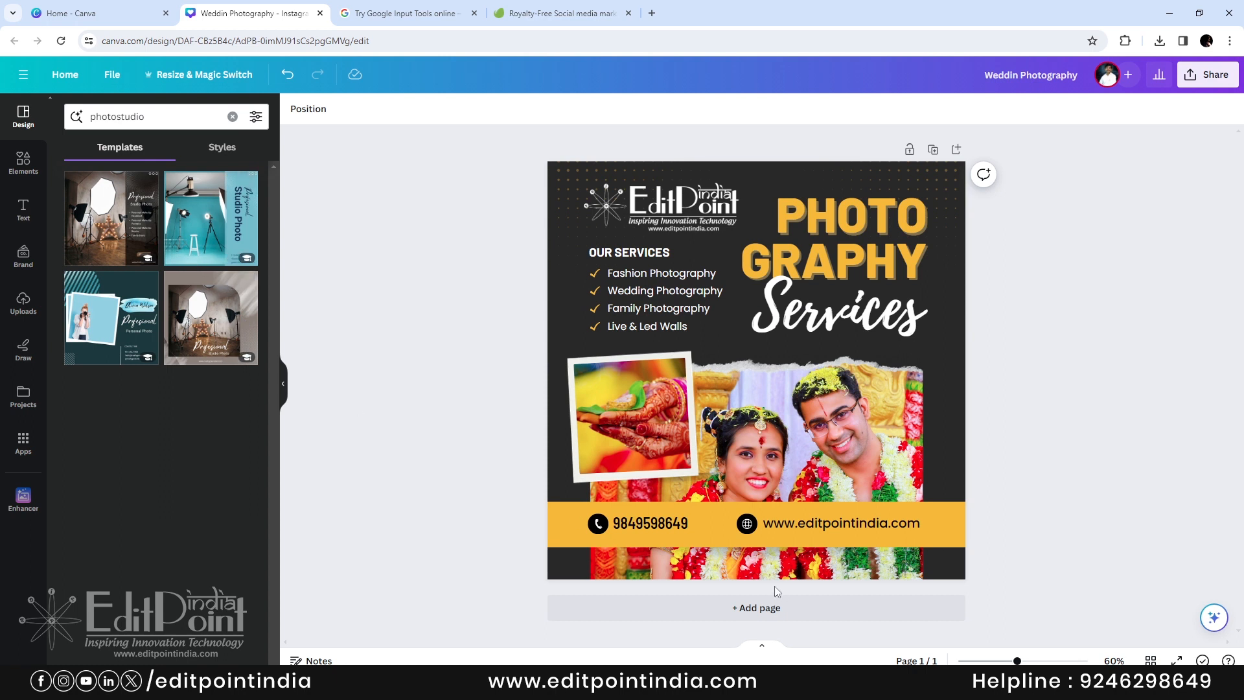
{"action": "left_click", "coordinate": [780, 607]}
{"action": "left_click", "coordinate": [211, 218]}
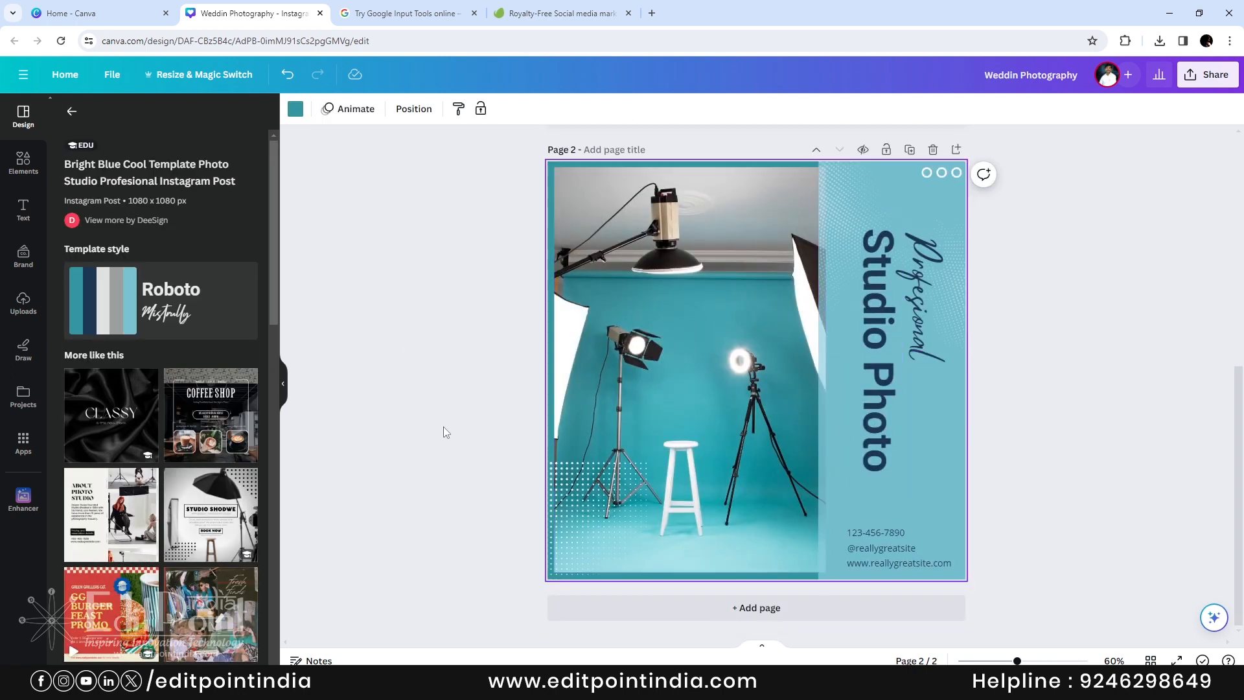
{"action": "scroll", "coordinate": [179, 493], "scroll_direction": "down", "scroll_amount": 4}
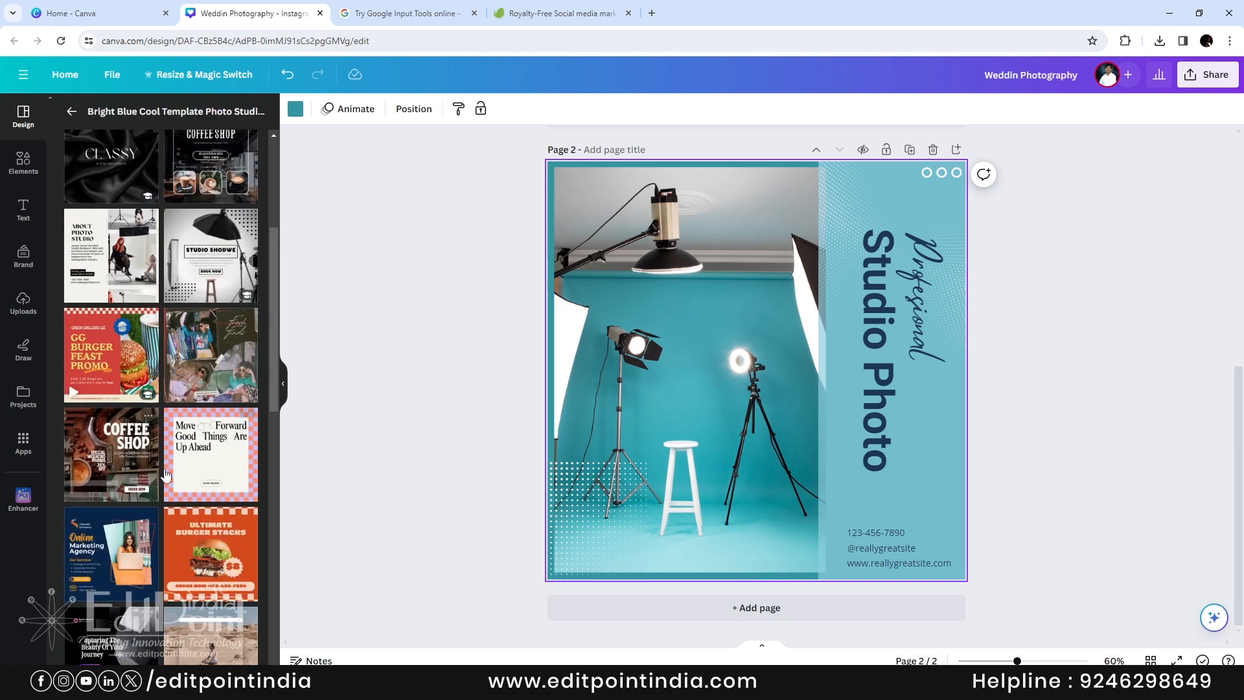
{"action": "left_click", "coordinate": [73, 111]}
- Add a third page and fill it with THE STUDIO template
{"action": "left_click", "coordinate": [233, 116]}
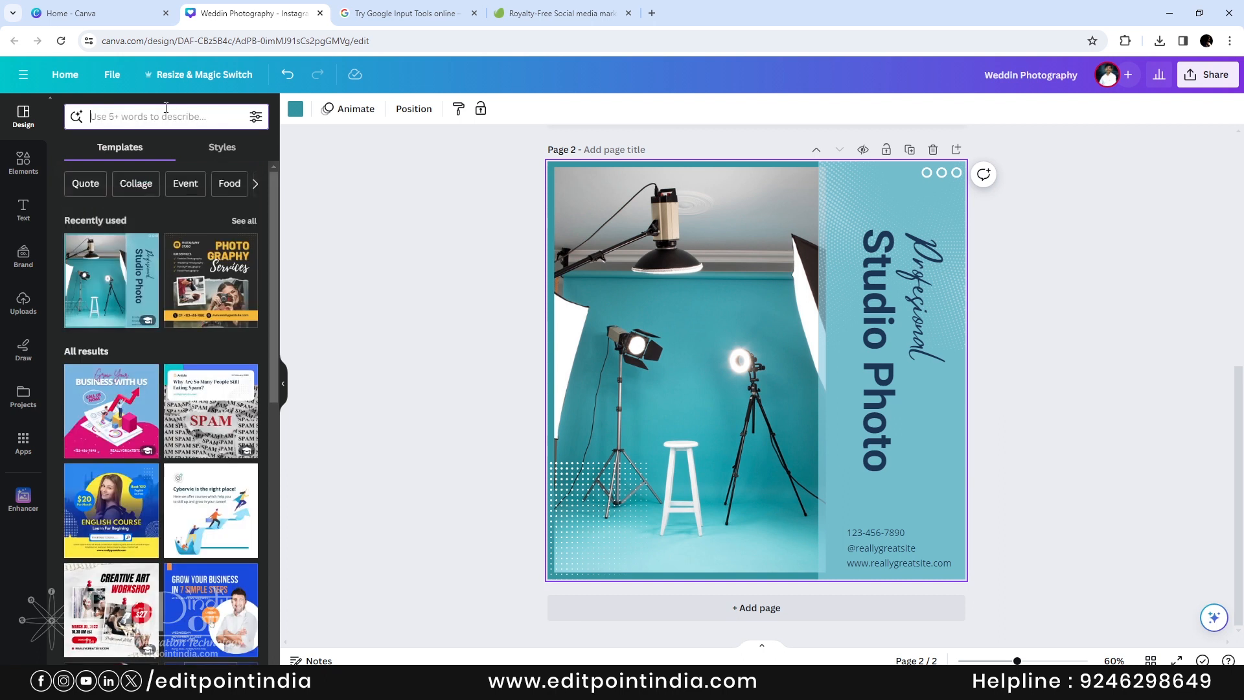
{"action": "scroll", "coordinate": [224, 374], "scroll_direction": "down", "scroll_amount": 10}
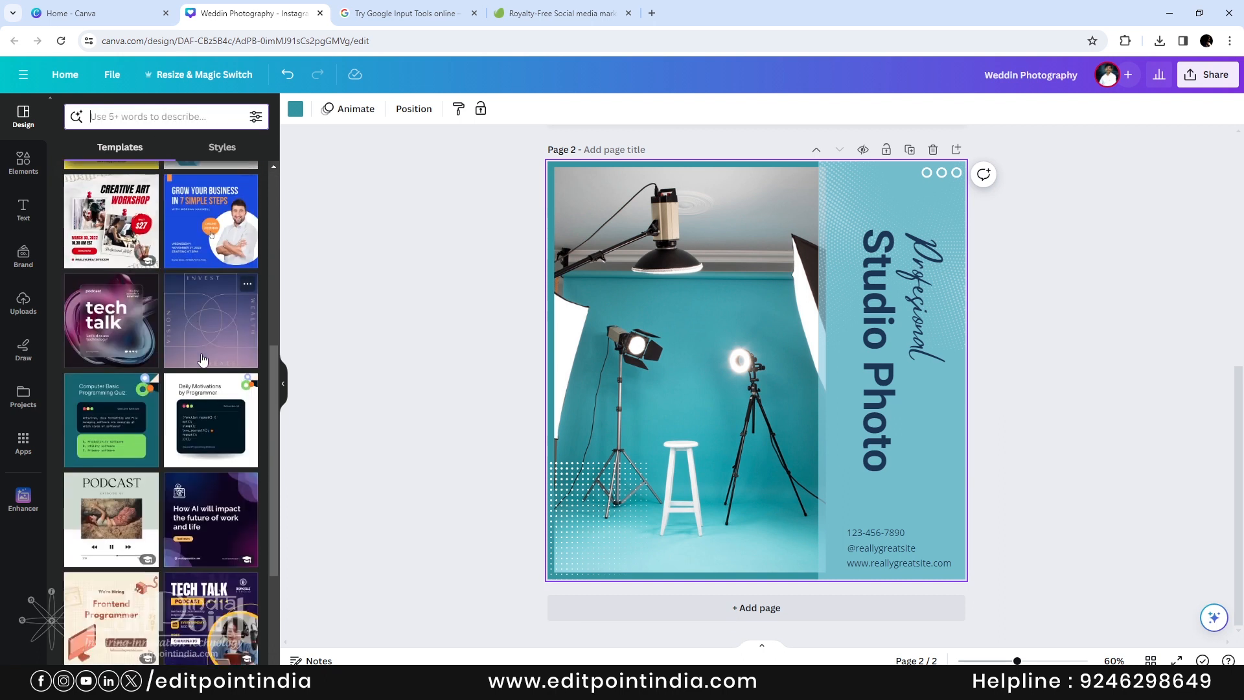
{"action": "left_click", "coordinate": [758, 608]}
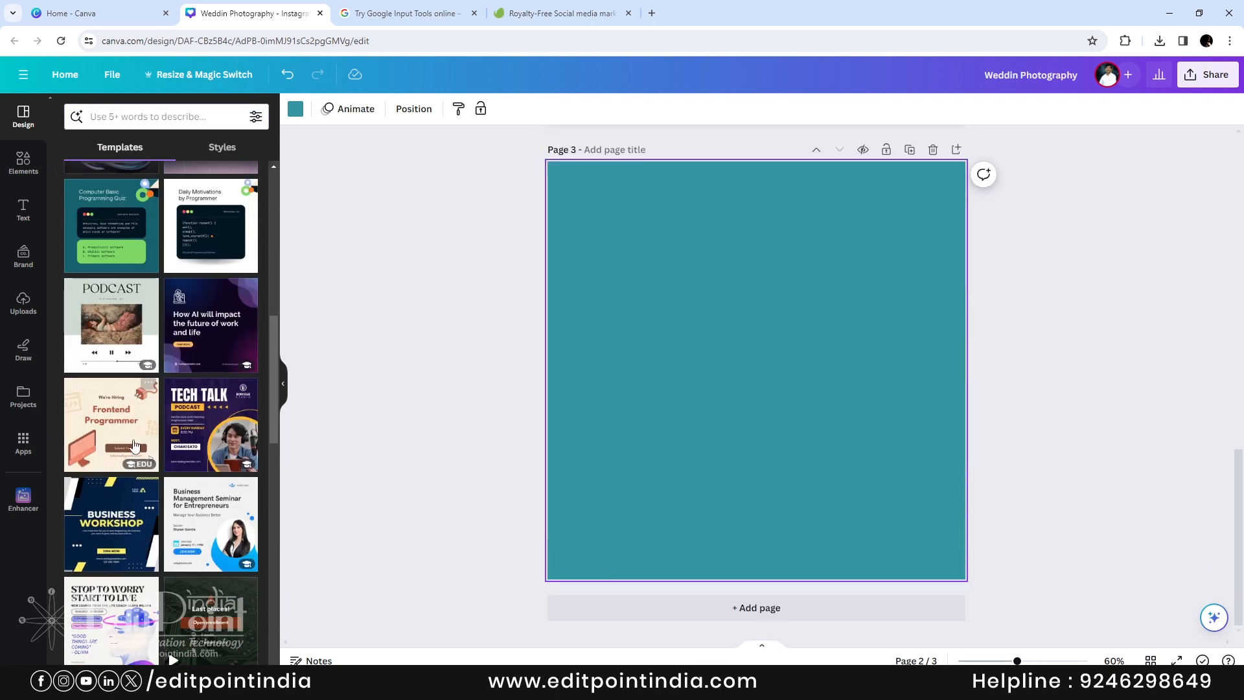
{"action": "scroll", "coordinate": [142, 440], "scroll_direction": "down", "scroll_amount": 4}
{"action": "scroll", "coordinate": [143, 440], "scroll_direction": "down", "scroll_amount": 2}
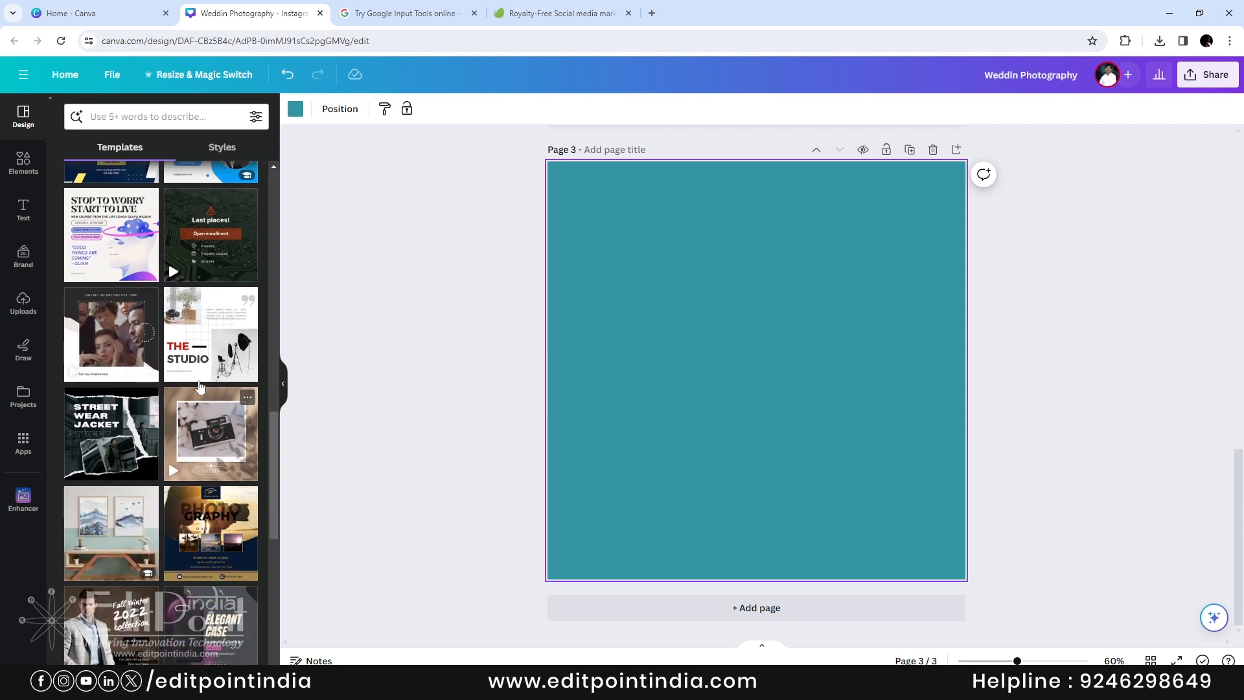
{"action": "left_click", "coordinate": [200, 358]}
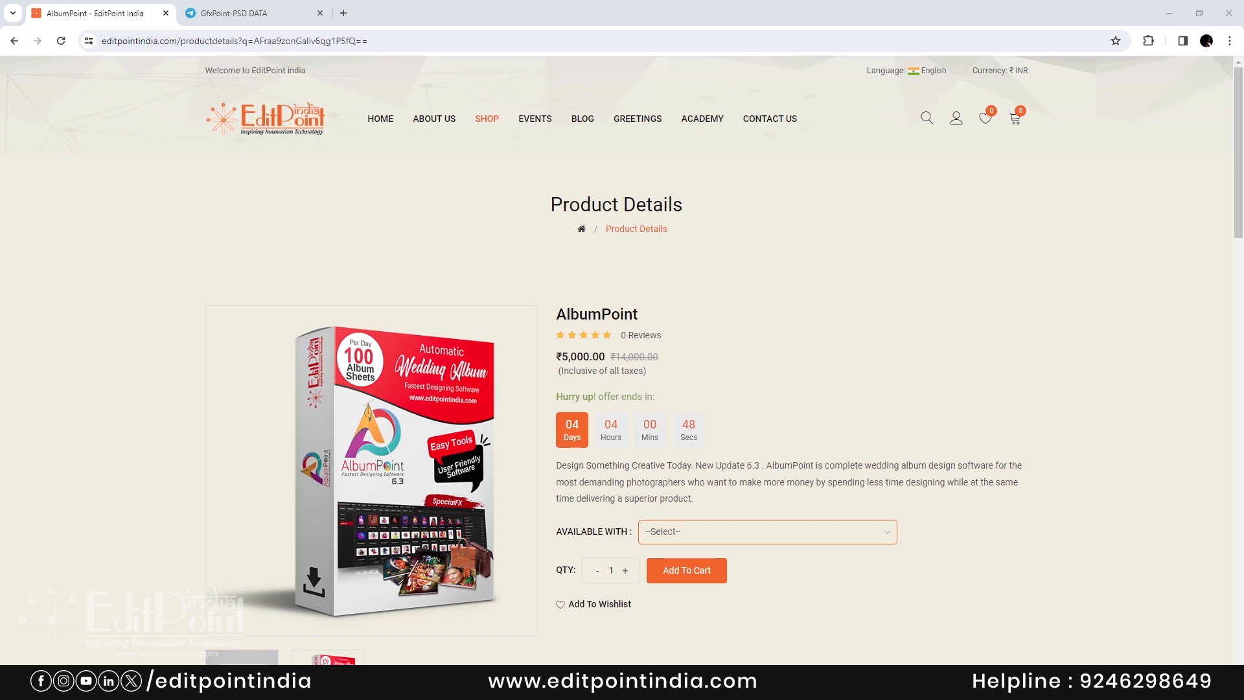
- Scroll down to AlbumPoint's Description tab and open the AlbumPoint settings gear
{"action": "left_click_drag", "start_coordinate": [1241, 155], "coordinate": [1242, 251]}
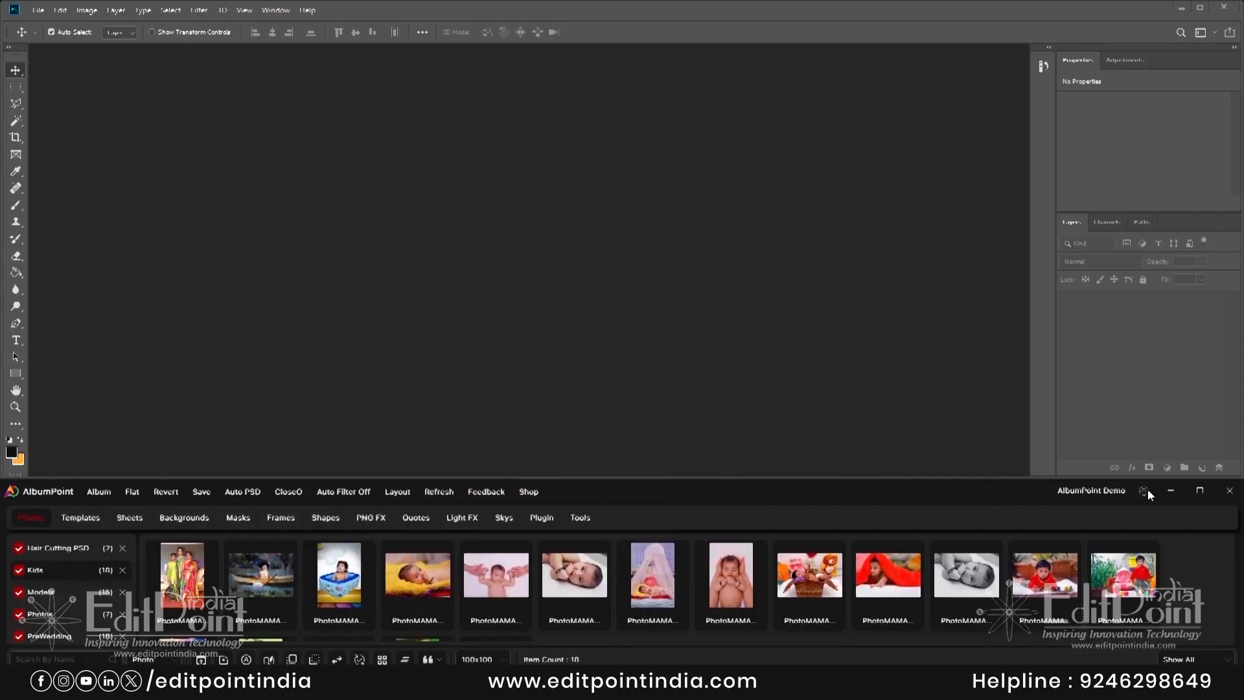
{"action": "left_click", "coordinate": [1145, 492]}
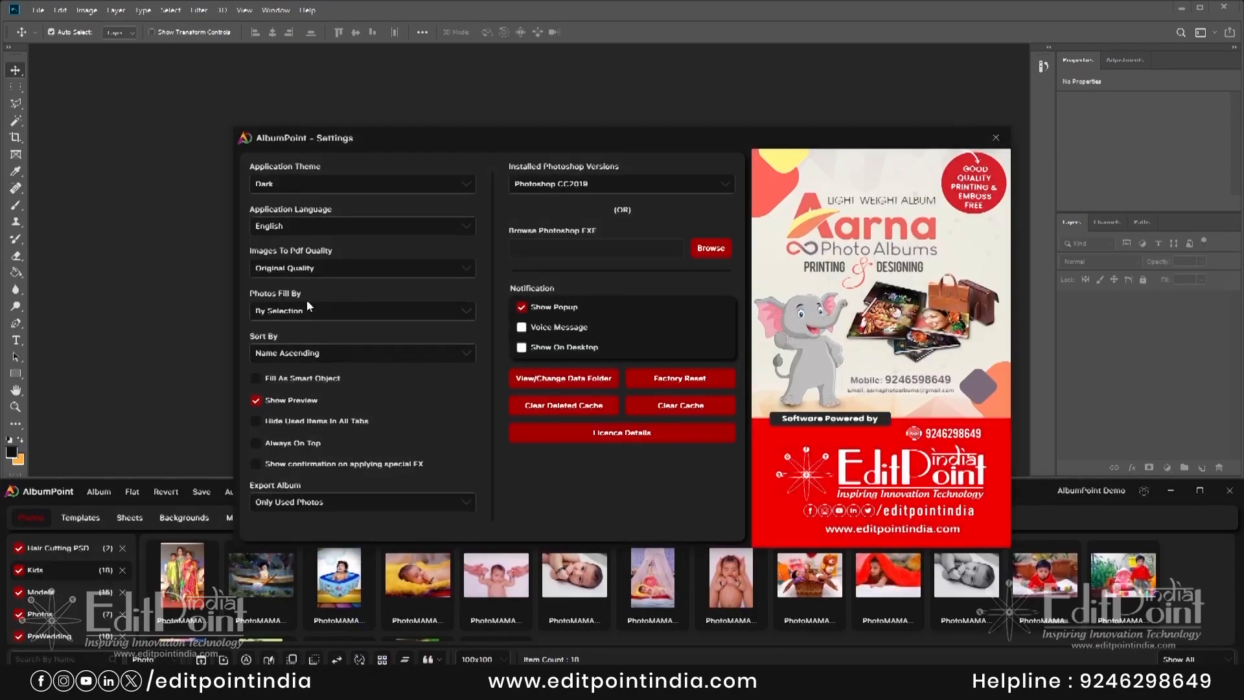
- Check the Export Album options in AlbumPoint Settings, then close the settings
{"action": "left_click", "coordinate": [341, 500]}
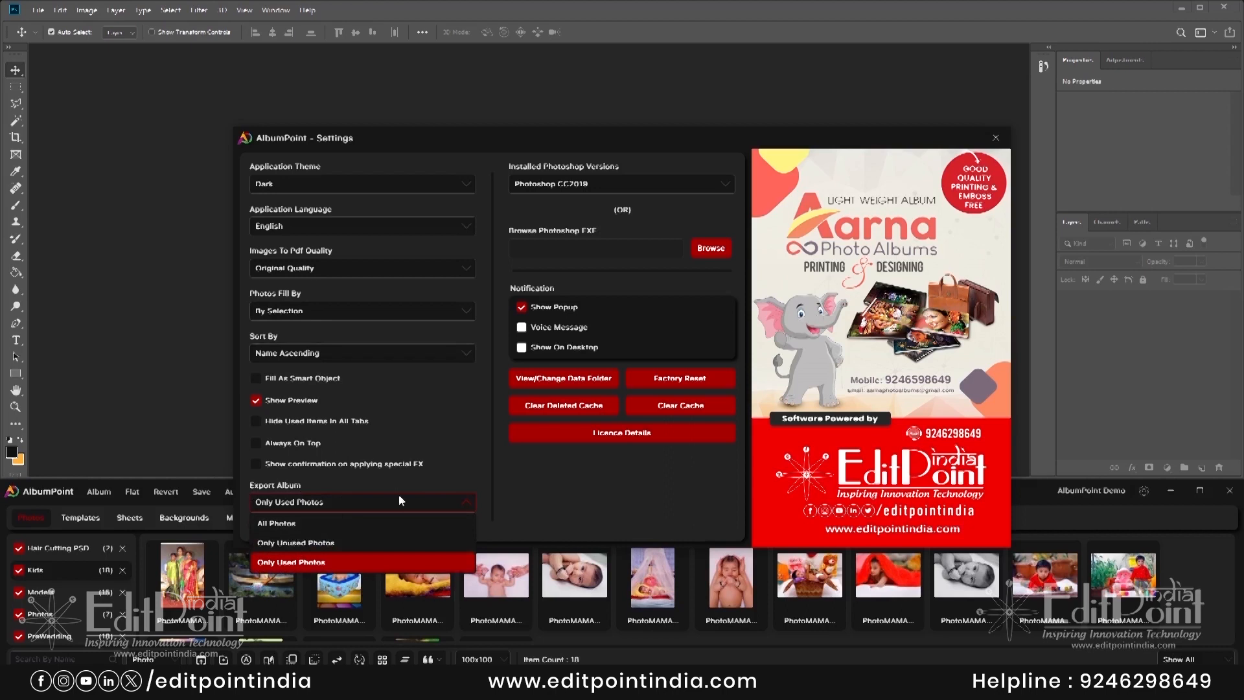
{"action": "key", "text": "Escape"}
{"action": "key", "text": "Escape"}
{"action": "left_click", "coordinate": [98, 495]}
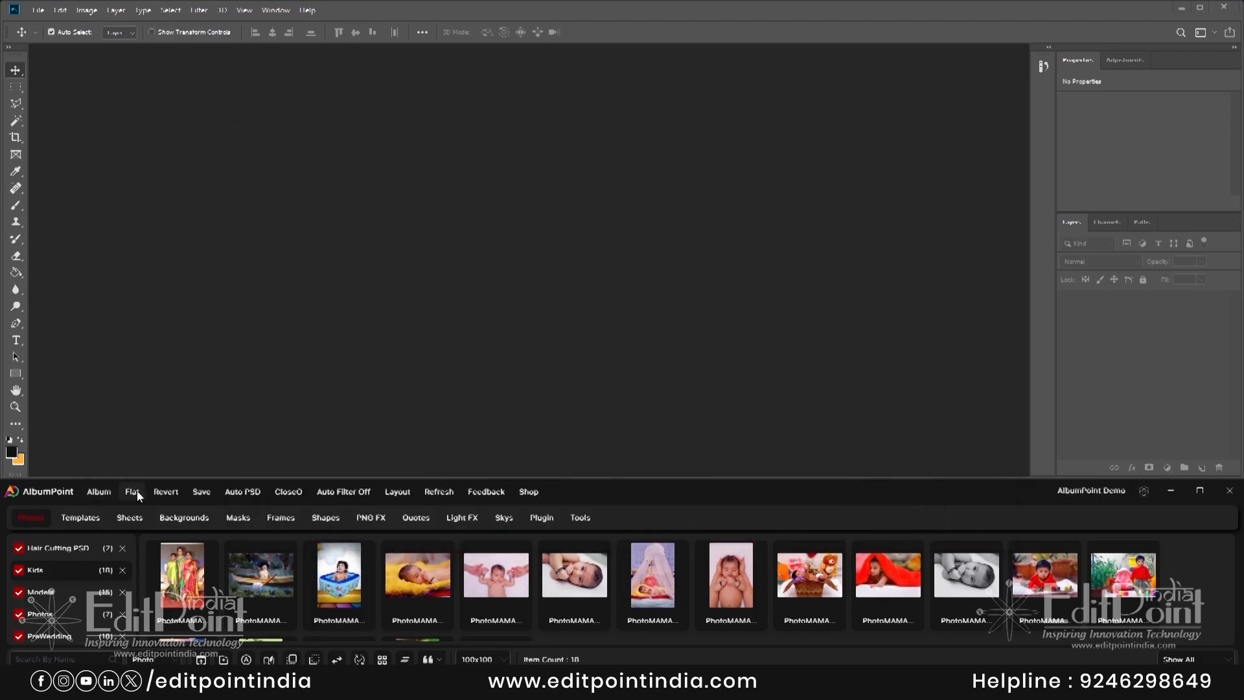
{"action": "left_click", "coordinate": [129, 496]}
- Open album template 00002 (12x36) from Templates in Photoshop
{"action": "left_click", "coordinate": [620, 609]}
{"action": "left_click", "coordinate": [80, 518]}
{"action": "double_click", "coordinate": [359, 574]}
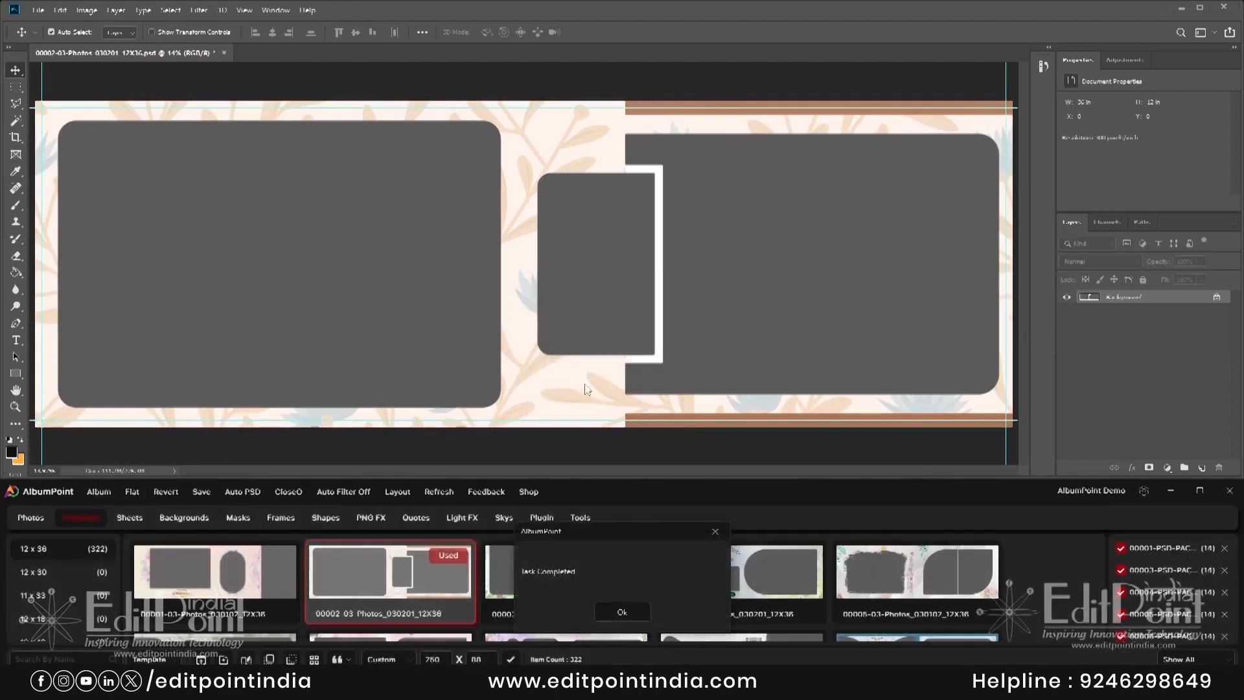
{"action": "left_click", "coordinate": [532, 418]}
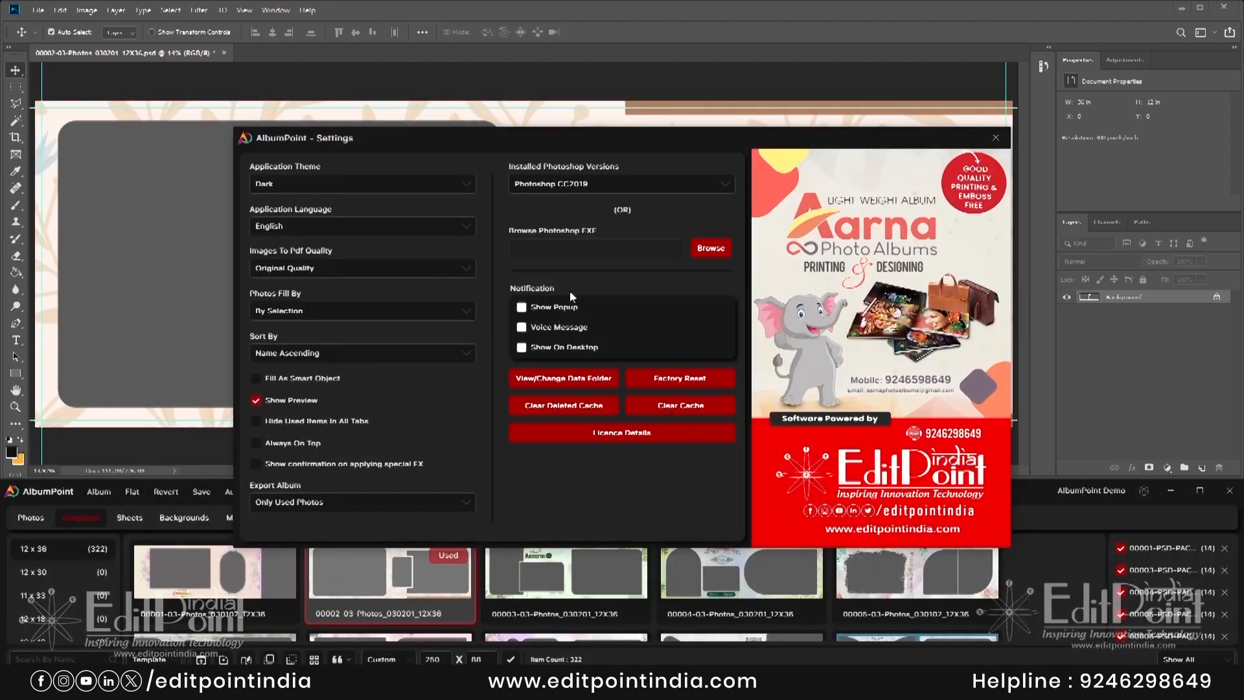
{"action": "left_click", "coordinate": [996, 137]}
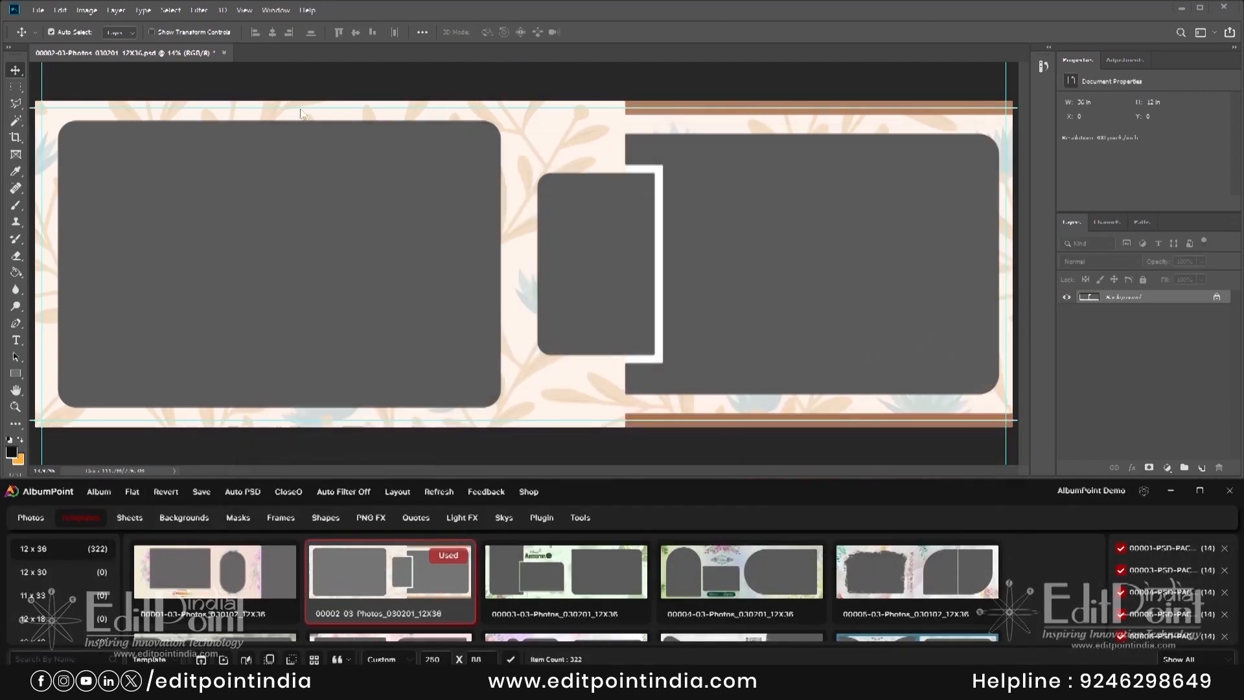
{"action": "key", "text": "ctrl+z"}
- Move the small, right and left photo frames, then revert to the original layout
{"action": "right_click", "coordinate": [602, 285]}
{"action": "left_click", "coordinate": [617, 294]}
{"action": "left_click_drag", "start_coordinate": [617, 294], "coordinate": [469, 276]}
{"action": "left_click", "coordinate": [836, 249]}
{"action": "right_click", "coordinate": [835, 249]}
{"action": "left_click", "coordinate": [851, 257]}
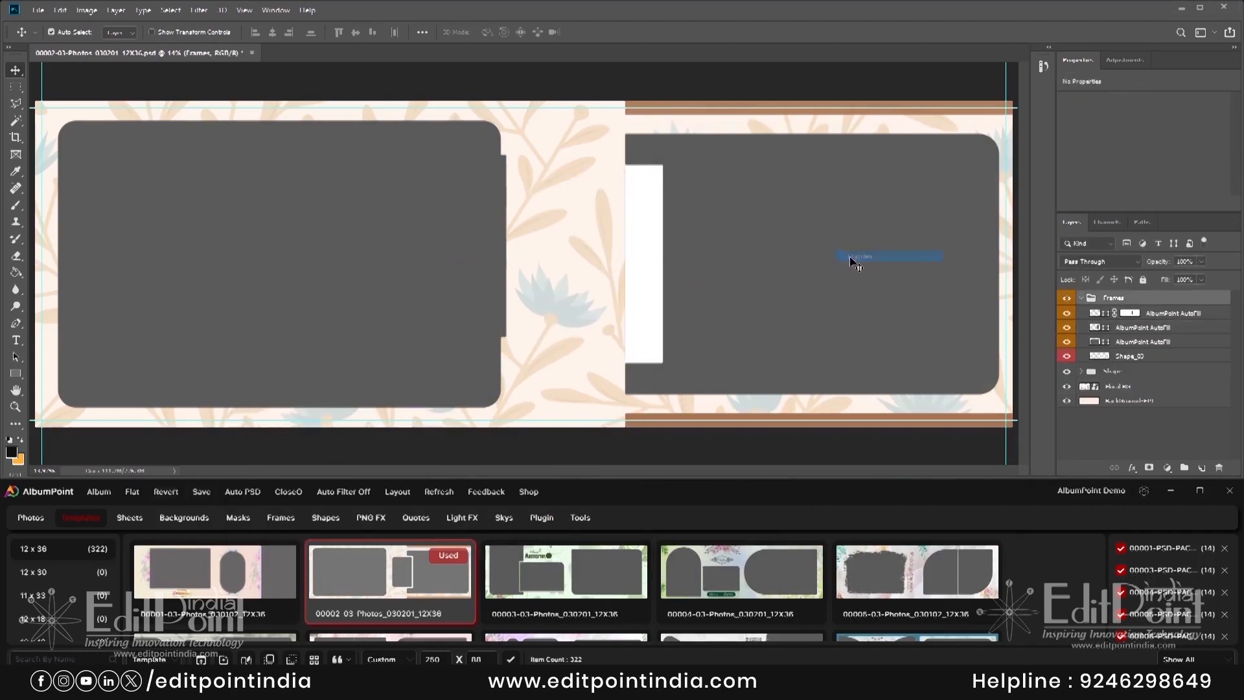
{"action": "left_click_drag", "start_coordinate": [851, 257], "coordinate": [681, 270]}
{"action": "right_click", "coordinate": [387, 237]}
{"action": "left_click", "coordinate": [401, 246]}
{"action": "left_click_drag", "start_coordinate": [402, 245], "coordinate": [629, 219]}
{"action": "left_click", "coordinate": [166, 492]}
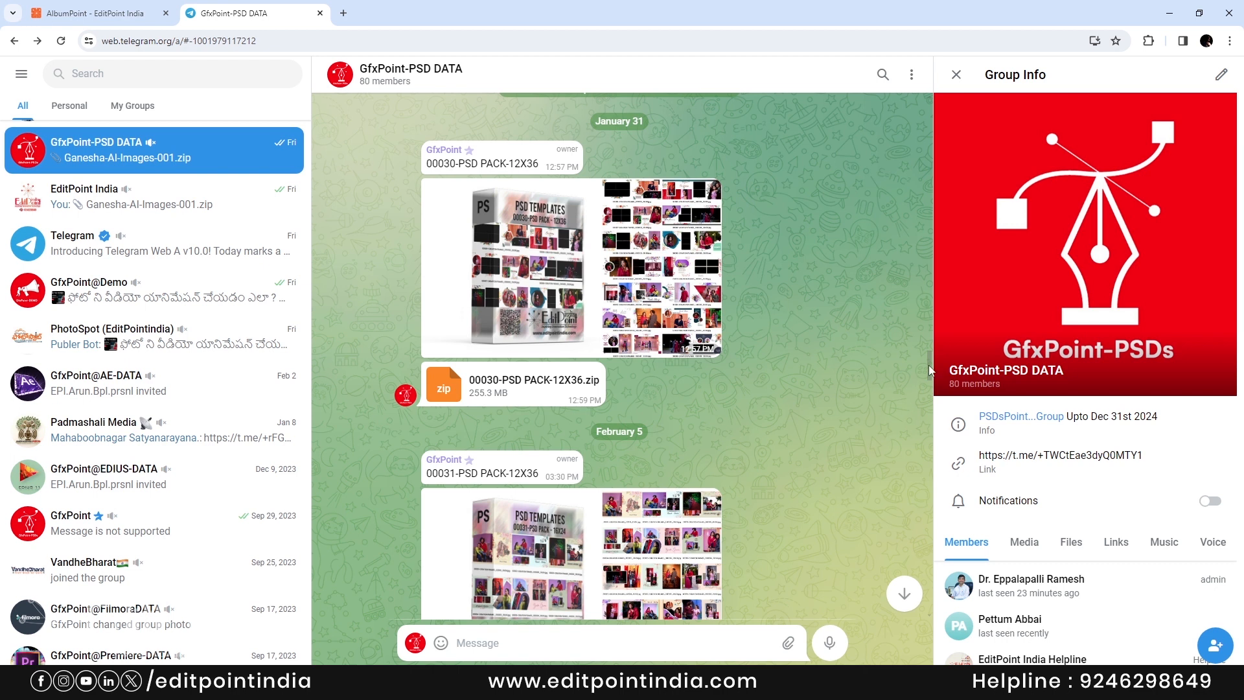
- Scroll the GfxPoint-PSD DATA chat past the 00031-PSD PACK post
{"action": "scroll", "coordinate": [930, 370], "scroll_direction": "down", "scroll_amount": 3}
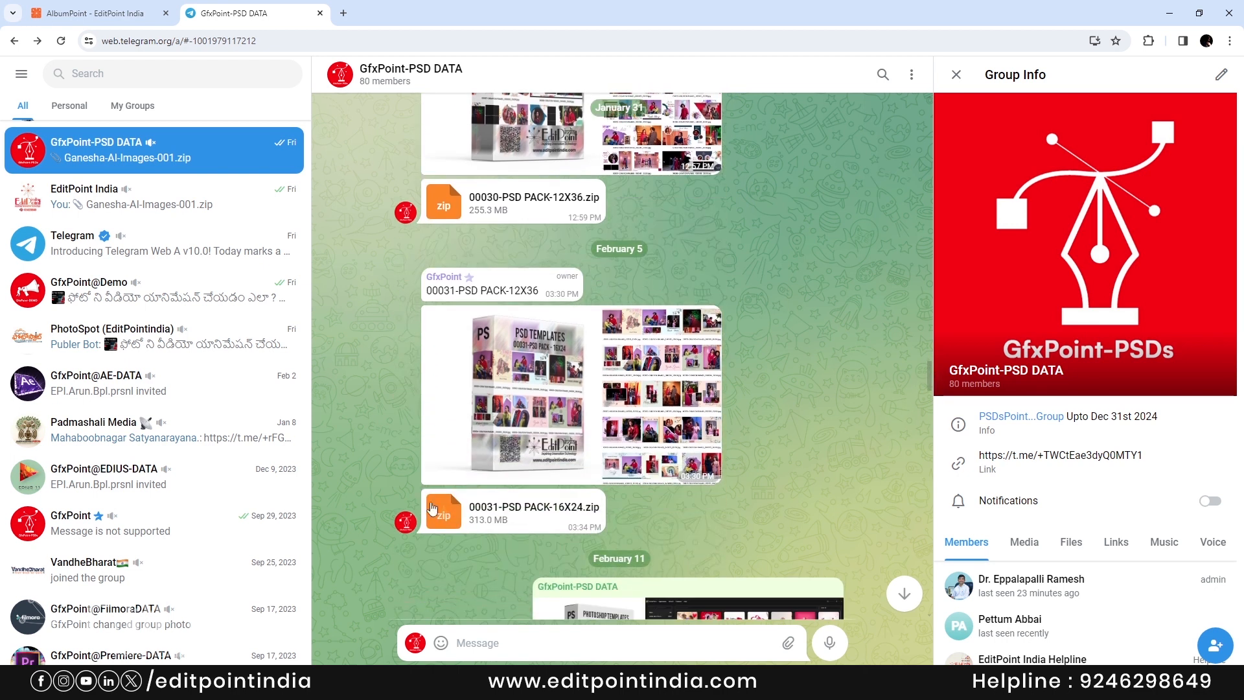
{"action": "left_click_drag", "start_coordinate": [927, 376], "coordinate": [942, 544]}
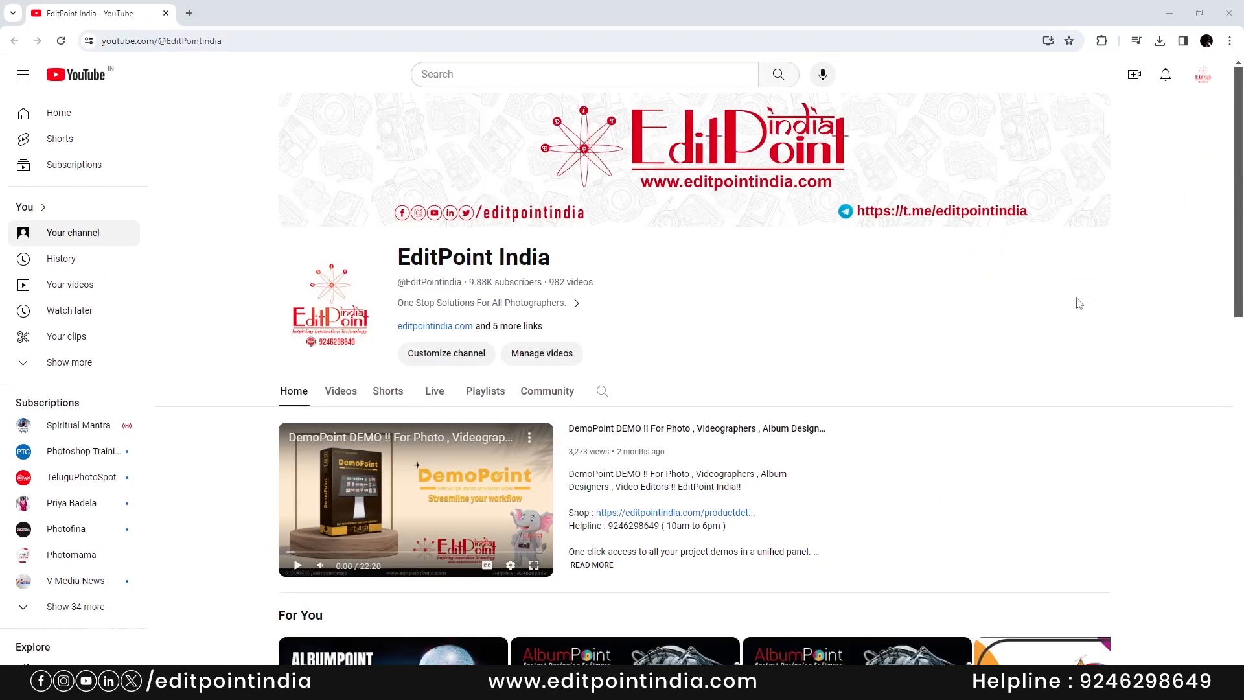
{"action": "left_click_drag", "start_coordinate": [1237, 254], "coordinate": [1144, 497]}
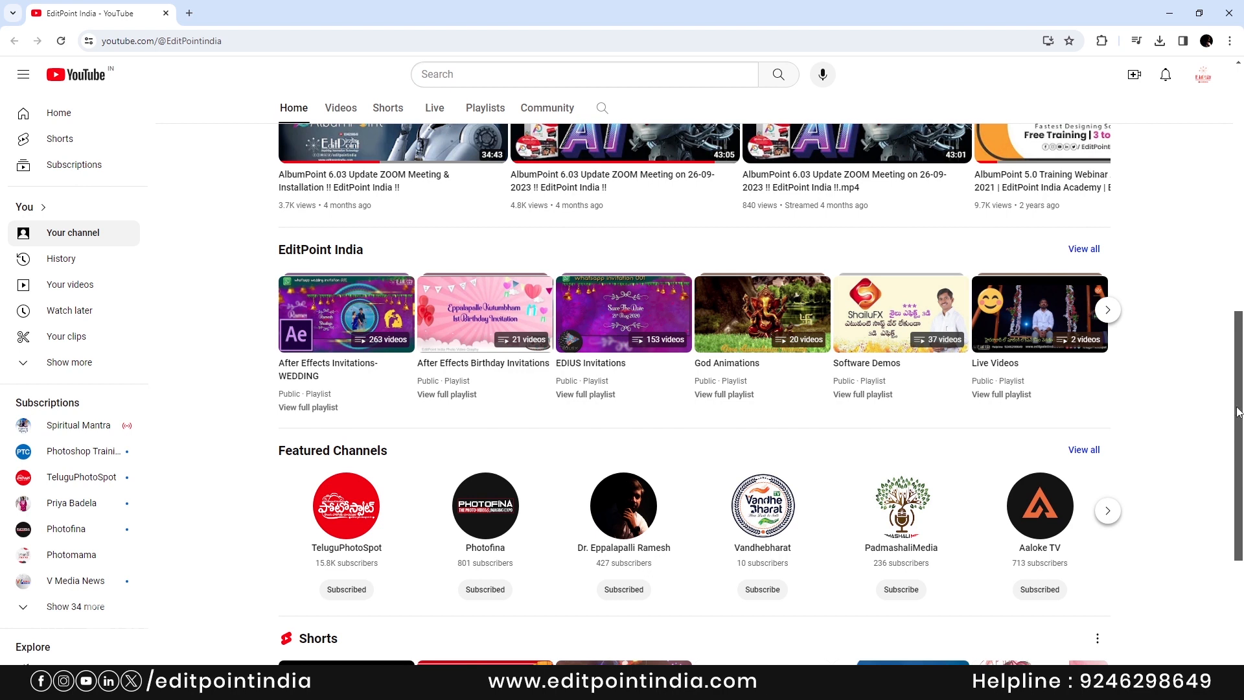
{"action": "left_click_drag", "start_coordinate": [1237, 412], "coordinate": [1234, 166]}
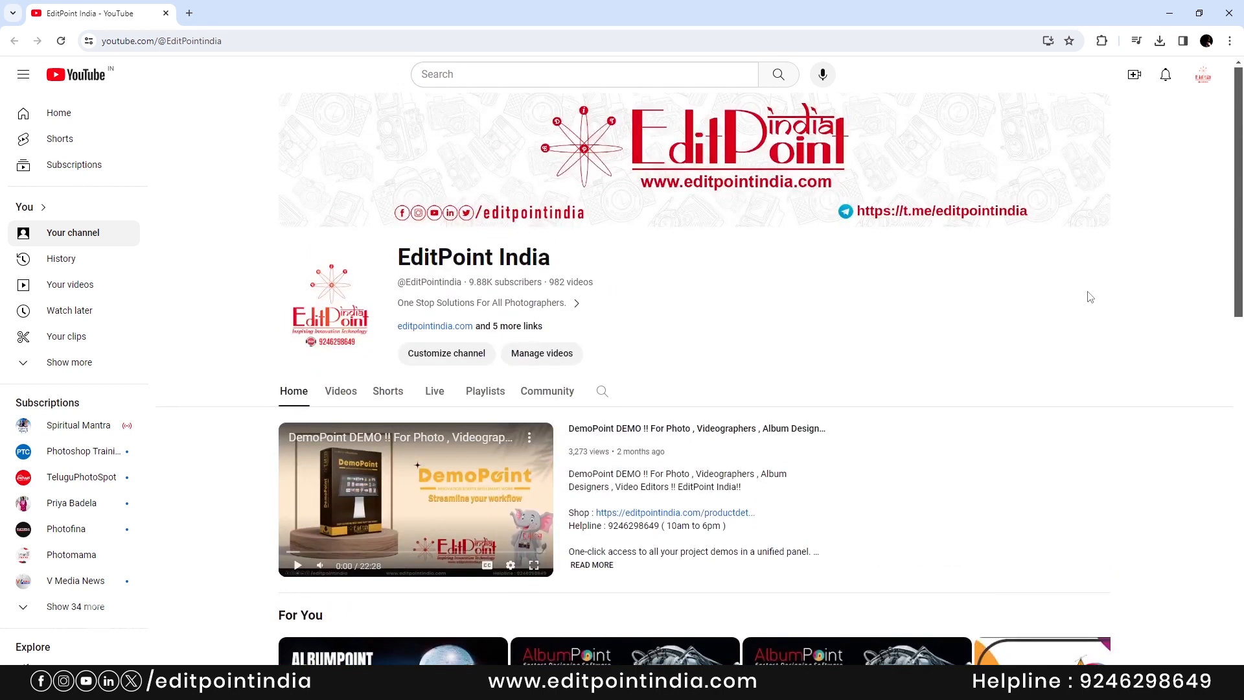